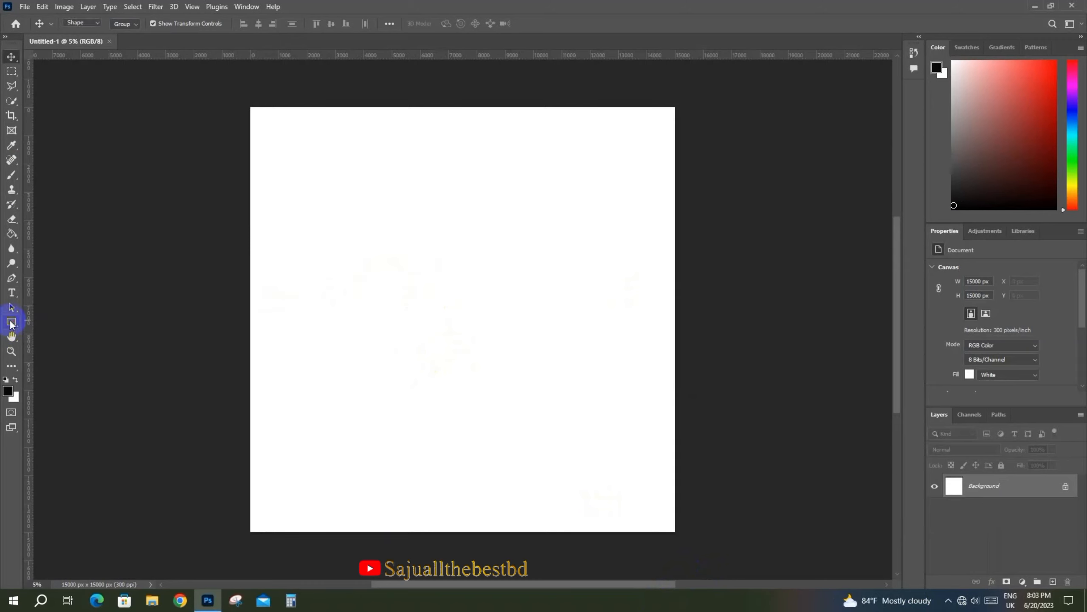
- Draw two upright black rectangles on the canvas, one about 510 × 7420 px and a thinner one about 210 × 6200 px
{"action": "right_click", "coordinate": [12, 322]}
{"action": "left_click", "coordinate": [50, 321]}
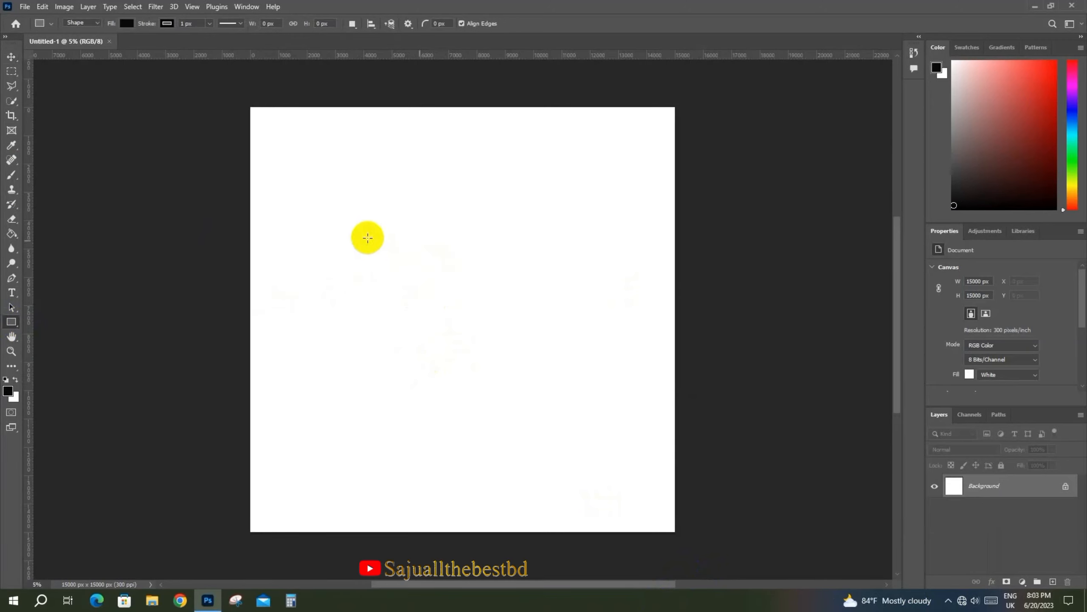
{"action": "left_click_drag", "start_coordinate": [343, 222], "coordinate": [358, 432]}
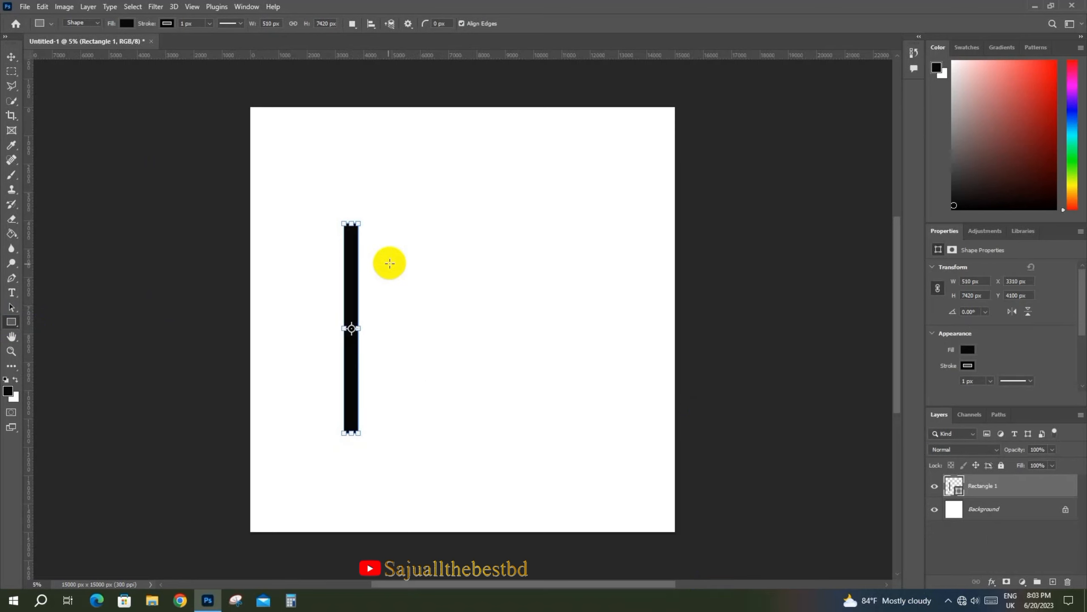
{"action": "left_click_drag", "start_coordinate": [383, 279], "coordinate": [356, 402]}
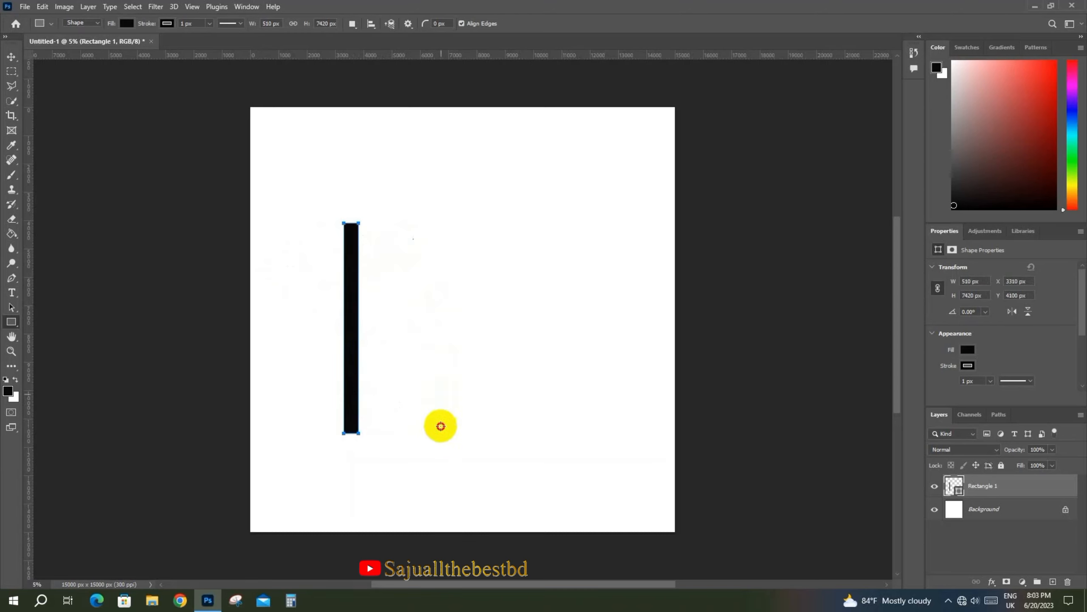
{"action": "left_click_drag", "start_coordinate": [413, 238], "coordinate": [419, 414]}
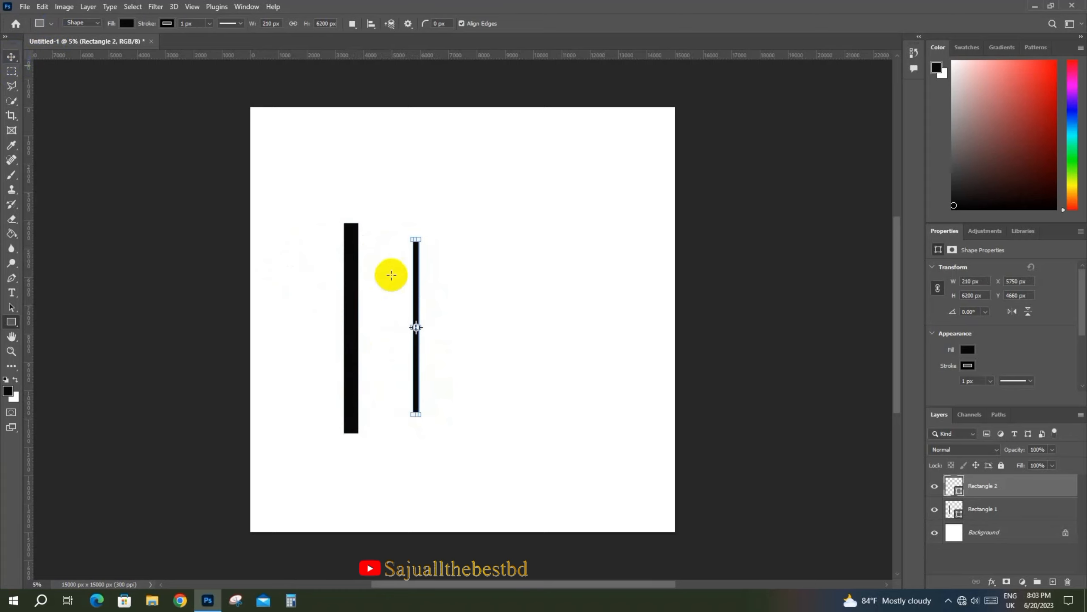
- Move the thin rectangle left until only a narrow gap separates it from the wide one
{"action": "left_click", "coordinate": [12, 56]}
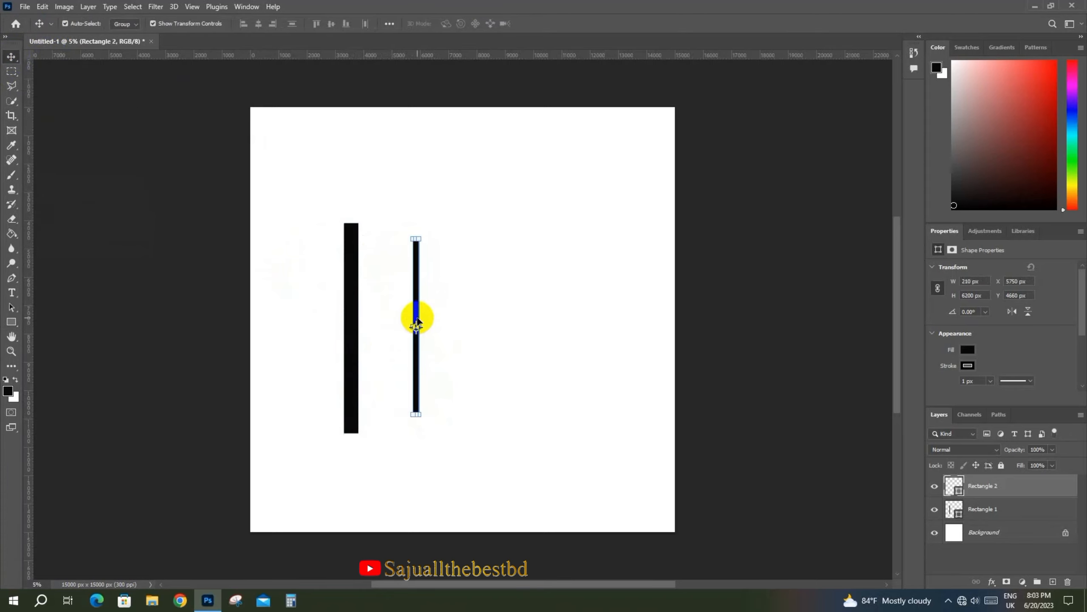
{"action": "left_click_drag", "start_coordinate": [417, 321], "coordinate": [373, 324]}
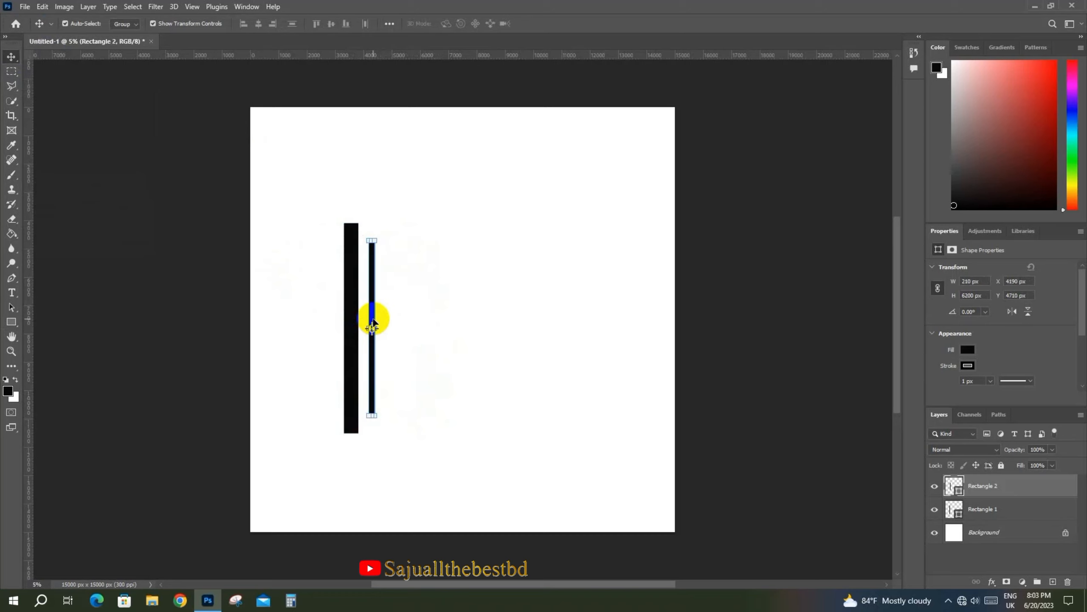
{"action": "key", "text": "shift+Left"}
{"action": "key", "text": "shift+Left"}
{"action": "key", "text": "shift+Left"}
{"action": "key", "text": "shift+Left"}
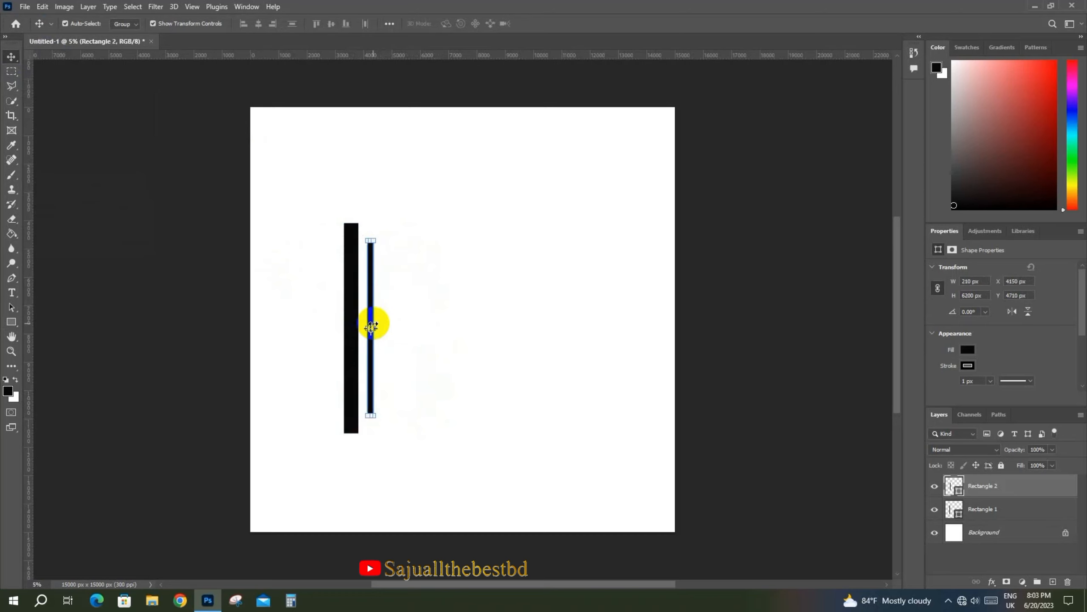
{"action": "key", "text": "shift+Left"}
{"action": "key", "text": "shift+Left"}
{"action": "key", "text": "shift+Left"}
{"action": "key", "text": "shift+Left"}
{"action": "key", "text": "shift+Left"}
{"action": "key", "text": "shift+Left"}
{"action": "key", "text": "shift+Left"}
{"action": "key", "text": "shift+Left"}
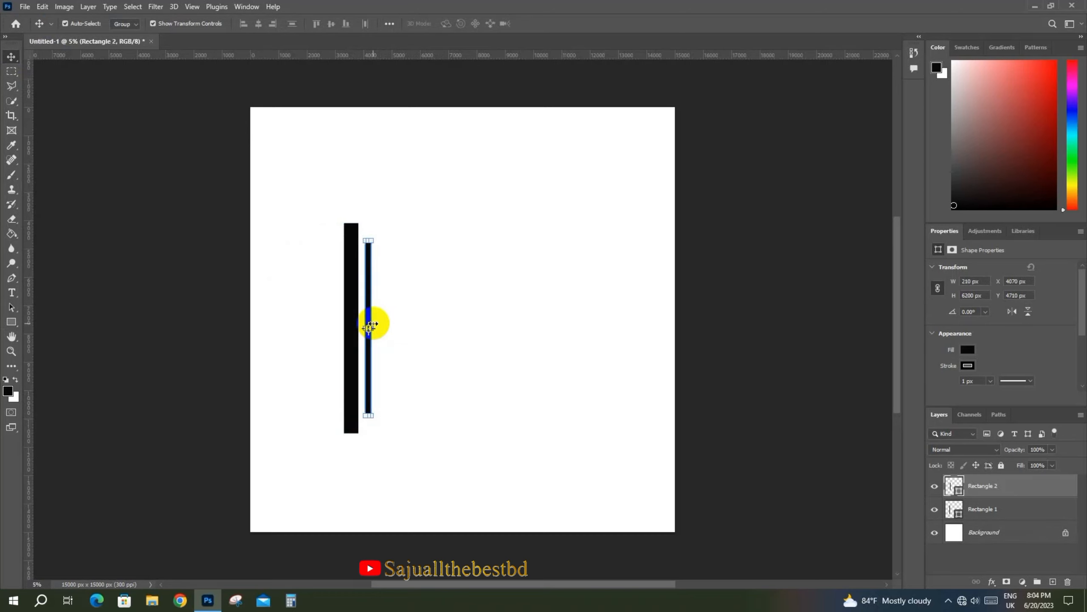
- Duplicate the wide and the thin rectangle to the right, making a row of four alternating bars
{"action": "left_click", "coordinate": [352, 321]}
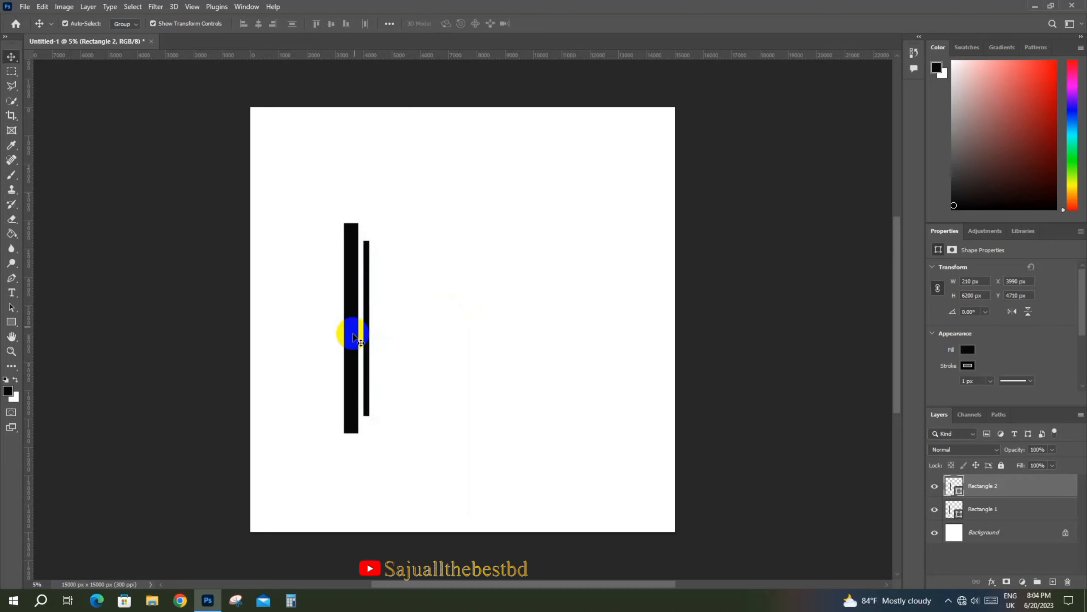
{"action": "left_click_drag", "start_coordinate": [351, 321], "coordinate": [398, 319]}
{"action": "left_click", "coordinate": [370, 328]}
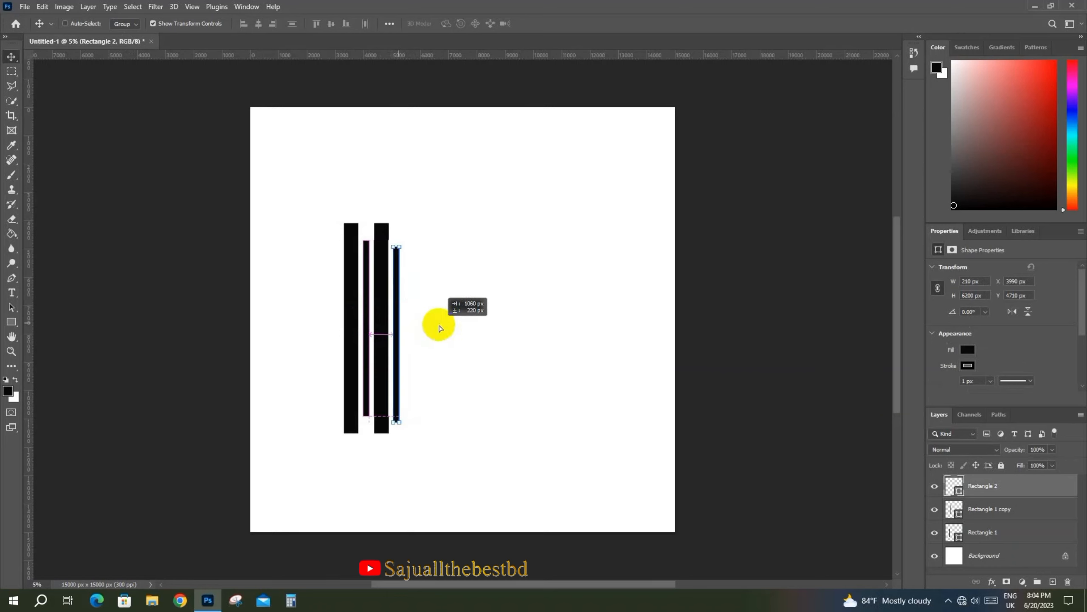
- Fill the leftmost wide bar with light blue
{"action": "left_click", "coordinate": [344, 321]}
{"action": "left_click", "coordinate": [344, 321]}
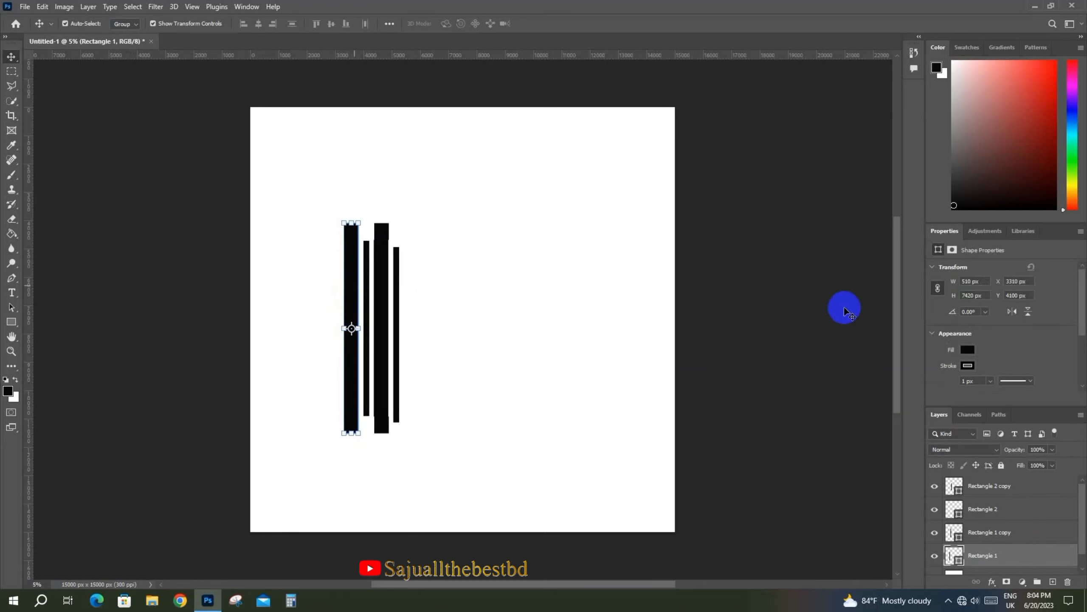
{"action": "left_click", "coordinate": [967, 350]}
{"action": "left_click", "coordinate": [951, 410]}
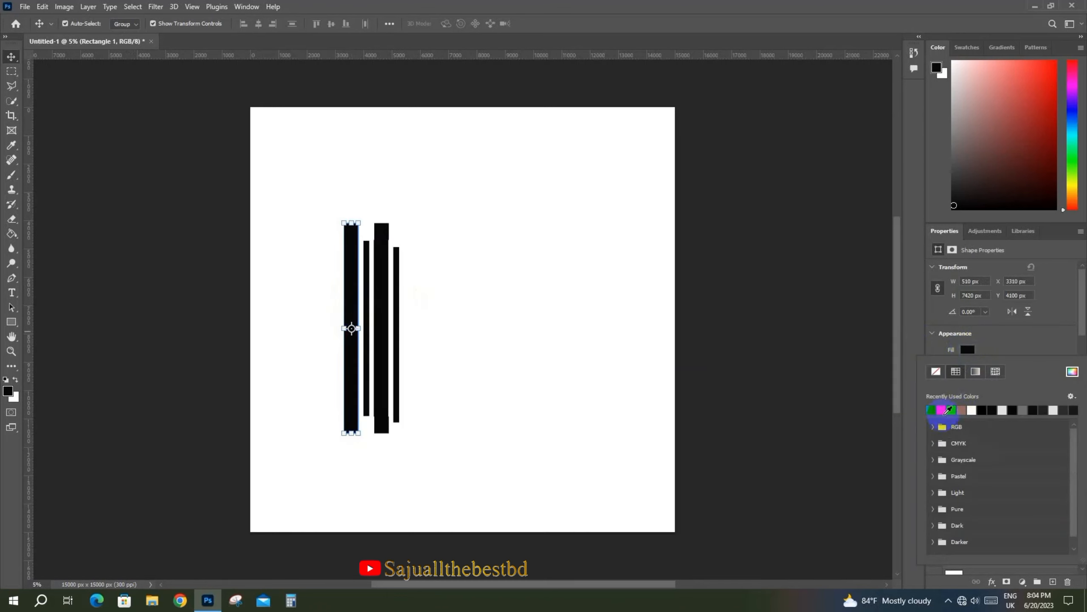
{"action": "left_click", "coordinate": [499, 333]}
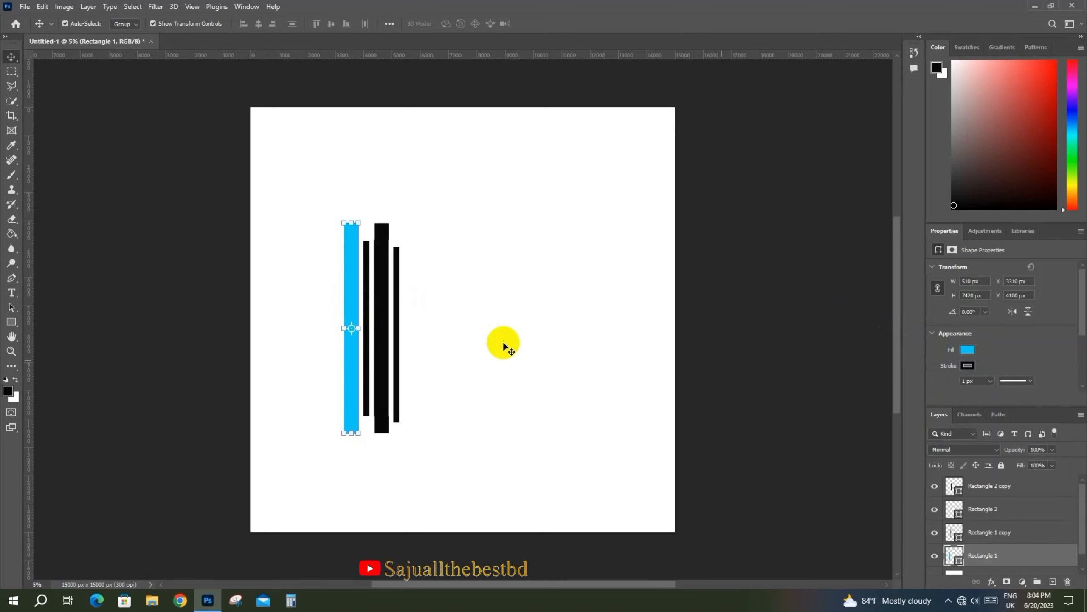
- Fill the second wide bar with the recently used brown
{"action": "left_click", "coordinate": [381, 330]}
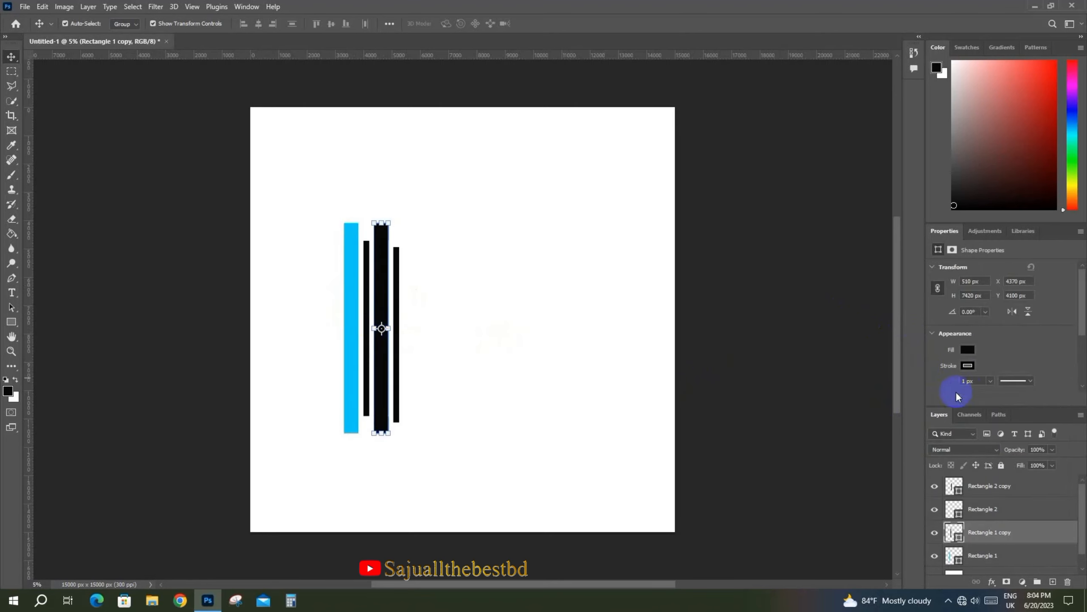
{"action": "left_click", "coordinate": [967, 349]}
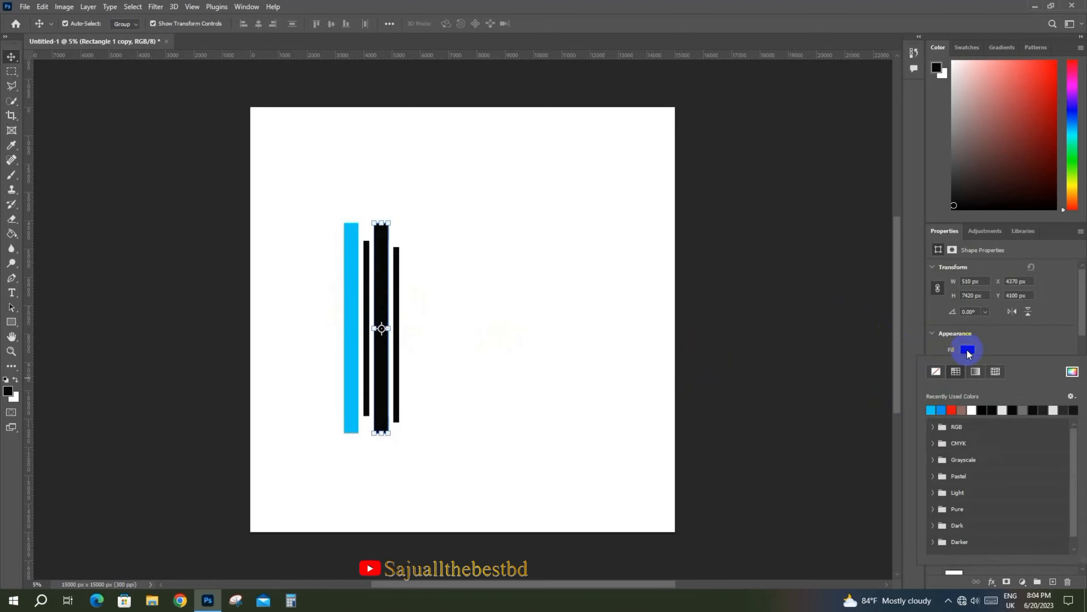
{"action": "left_click", "coordinate": [963, 410]}
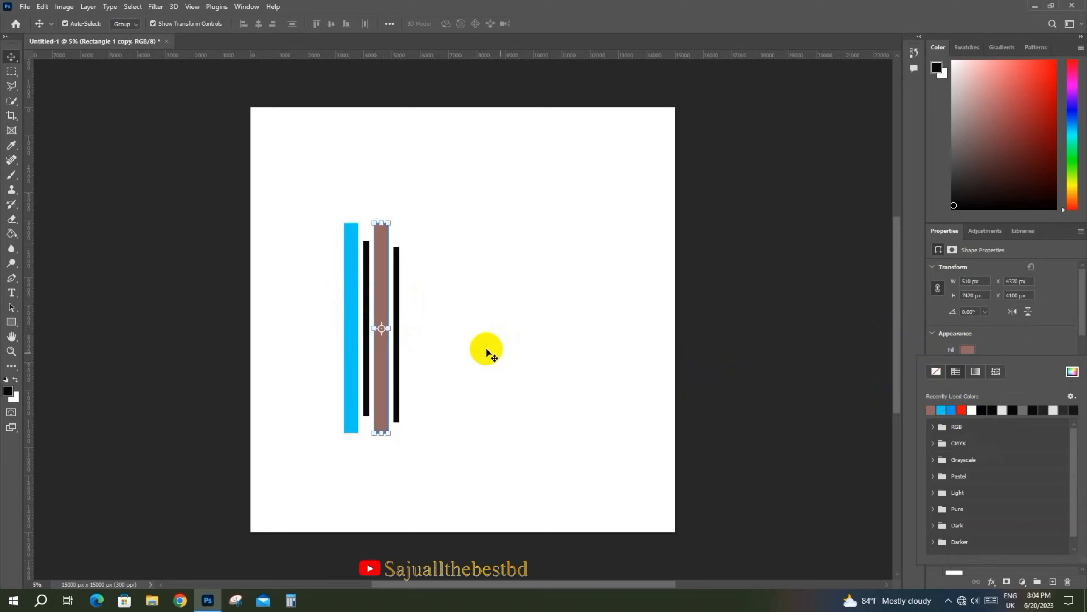
{"action": "left_click", "coordinate": [475, 349]}
- Fill the rightmost thin bar with a custom golden yellow
{"action": "left_click", "coordinate": [398, 333]}
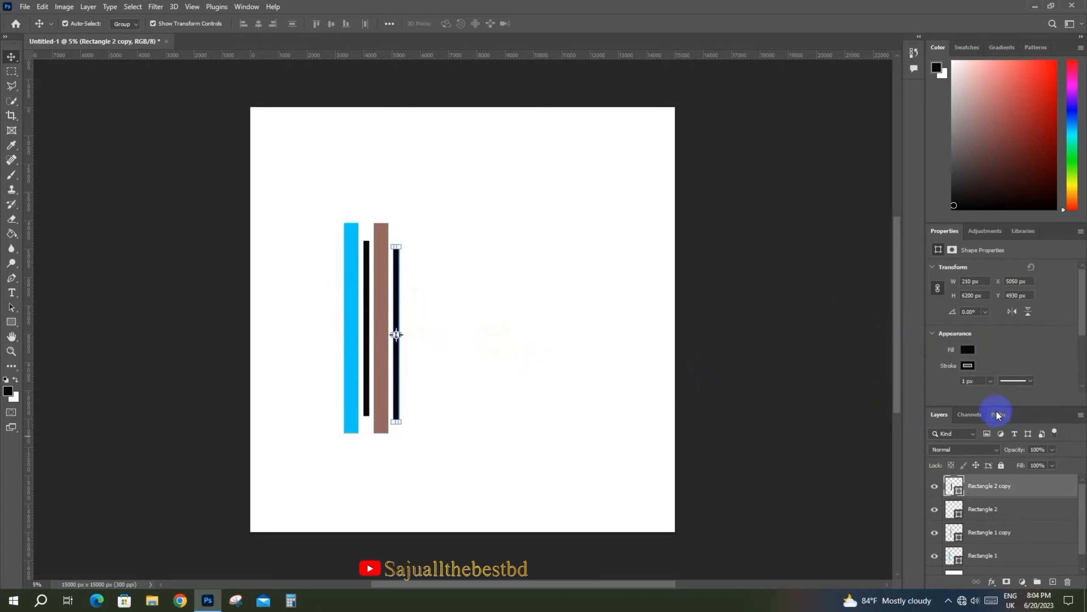
{"action": "left_click", "coordinate": [968, 351]}
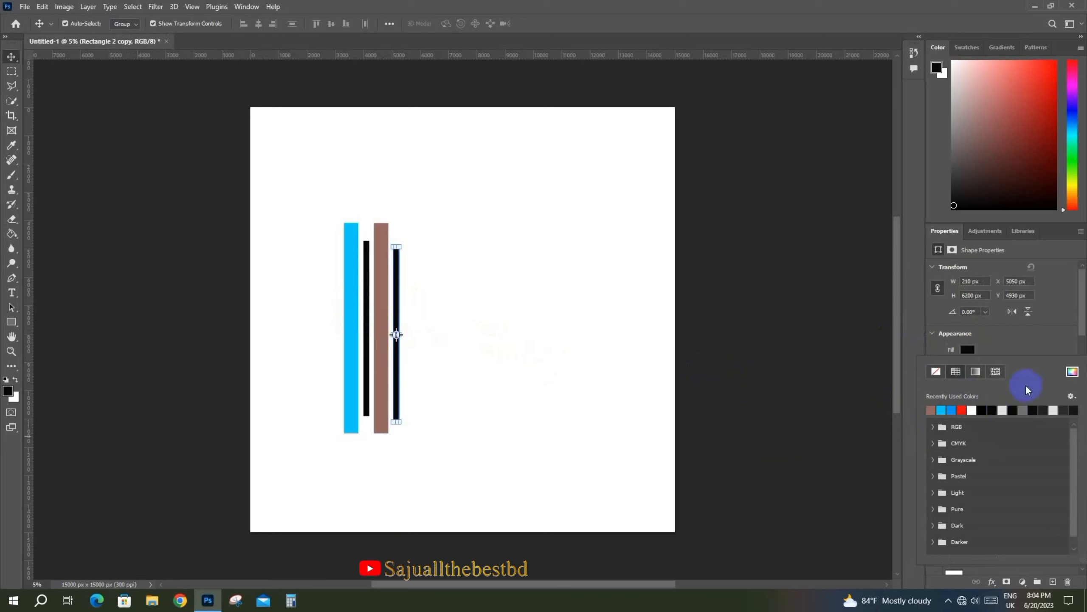
{"action": "left_click", "coordinate": [1075, 372]}
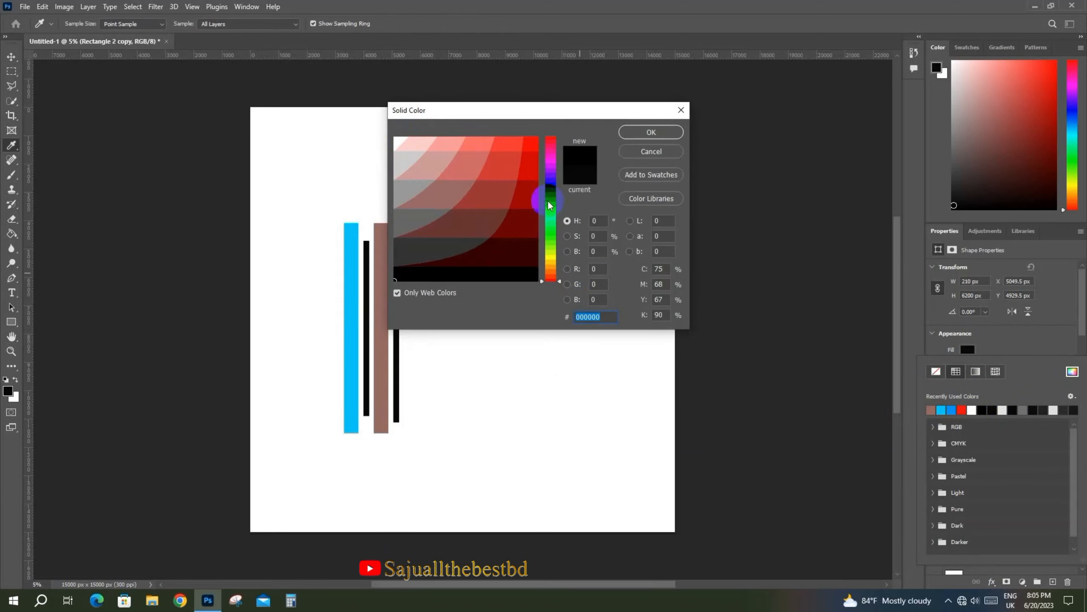
{"action": "left_click", "coordinate": [551, 263]}
{"action": "left_click_drag", "start_coordinate": [500, 195], "coordinate": [520, 144]}
{"action": "left_click", "coordinate": [651, 132]}
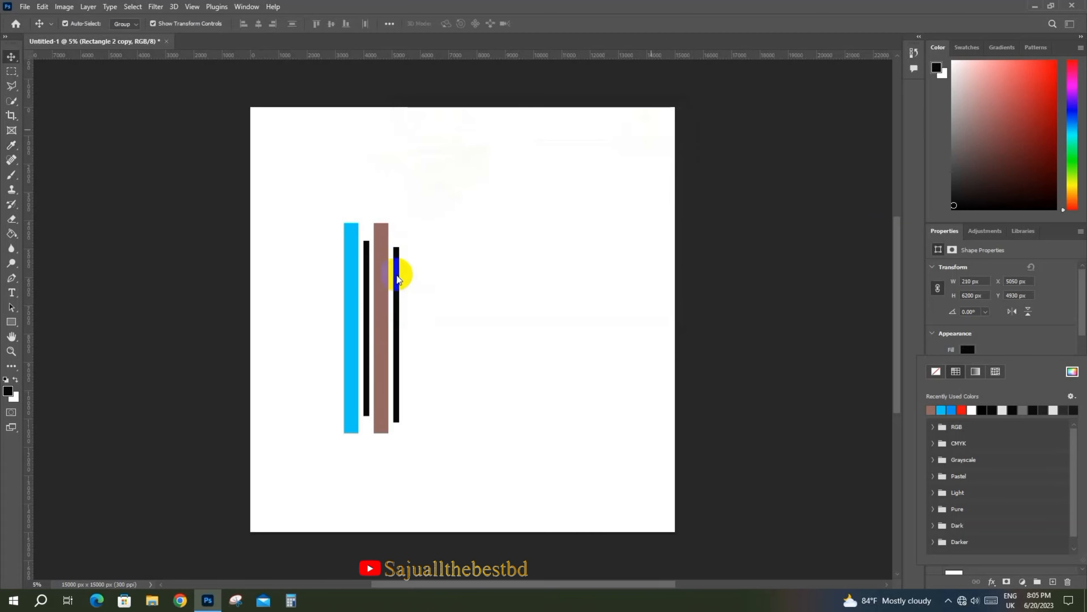
- Fill the remaining black thin bar between the blue and brown ones with red
{"action": "left_click", "coordinate": [370, 318]}
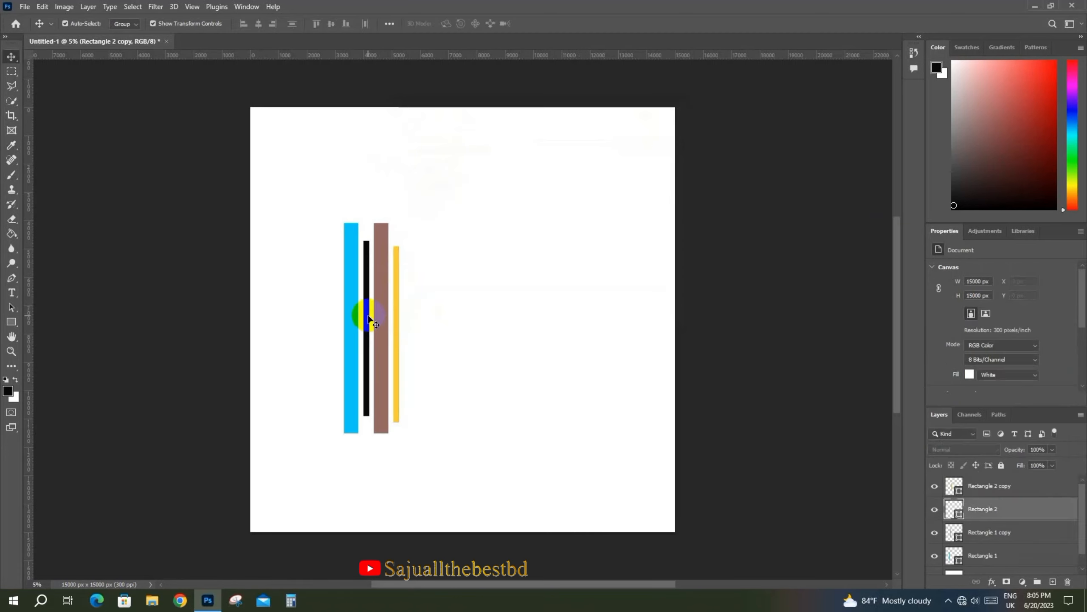
{"action": "left_click", "coordinate": [968, 350]}
{"action": "left_click", "coordinate": [972, 412]}
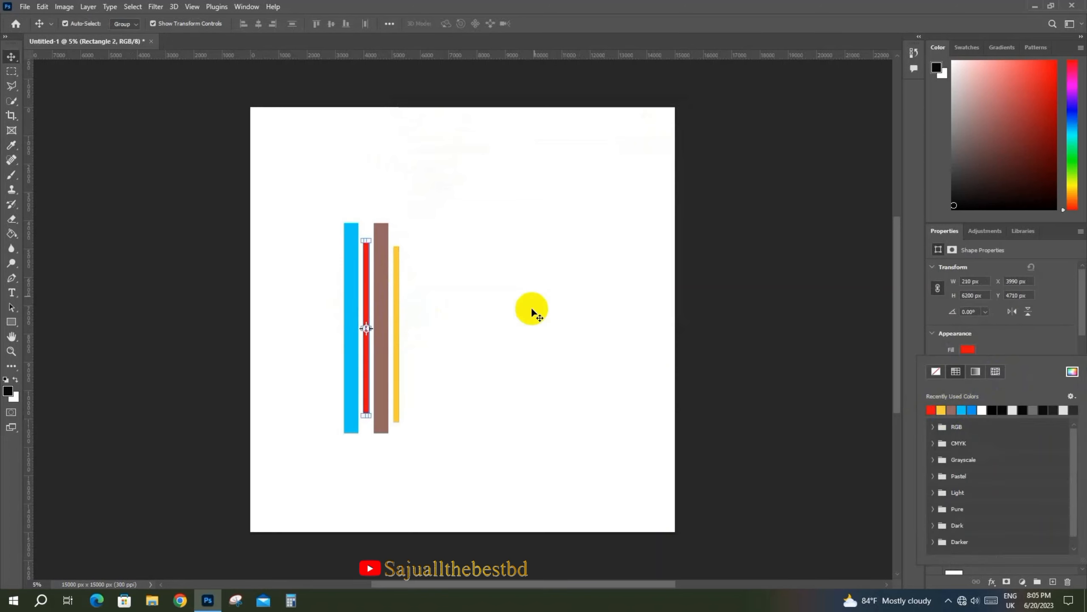
{"action": "left_click", "coordinate": [514, 343]}
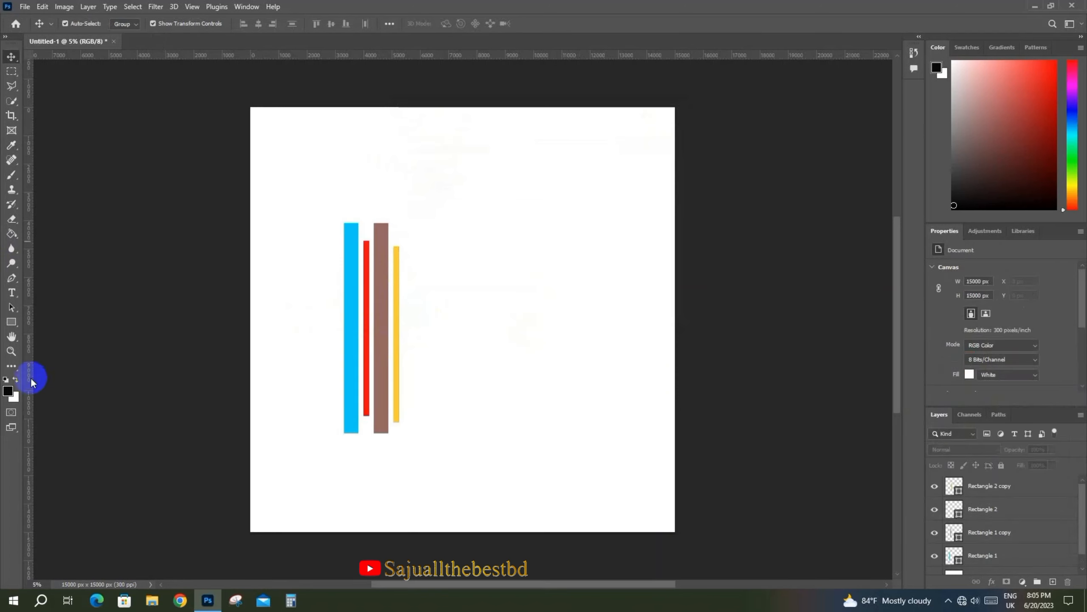
- Scale the light blue bar down proportionally to about 67%, keeping its right edge in place
{"action": "left_click", "coordinate": [12, 352]}
{"action": "left_click", "coordinate": [368, 326]}
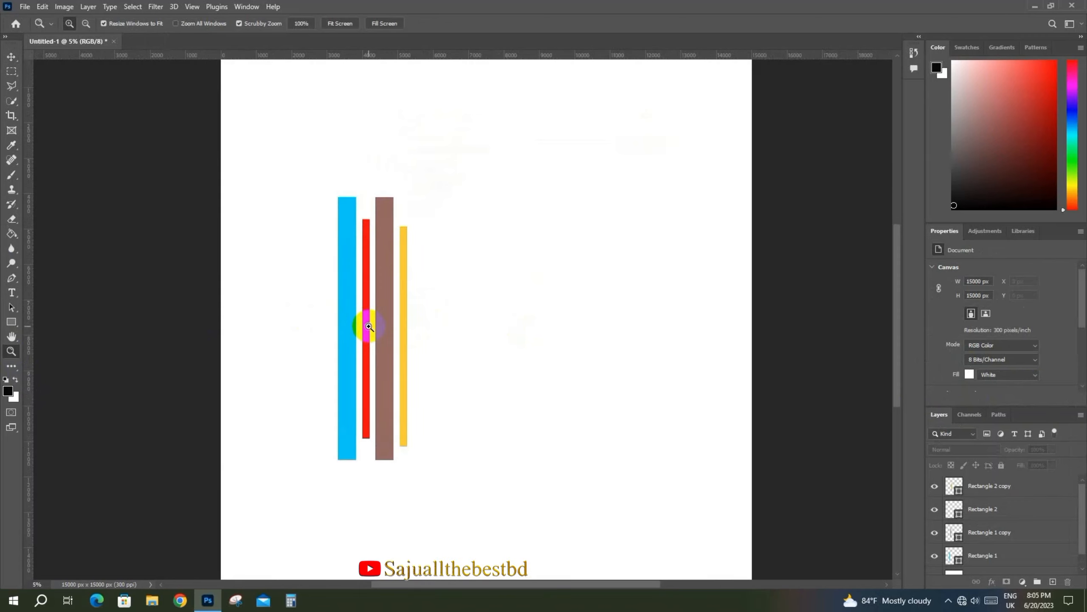
{"action": "left_click_drag", "start_coordinate": [369, 326], "coordinate": [381, 325]}
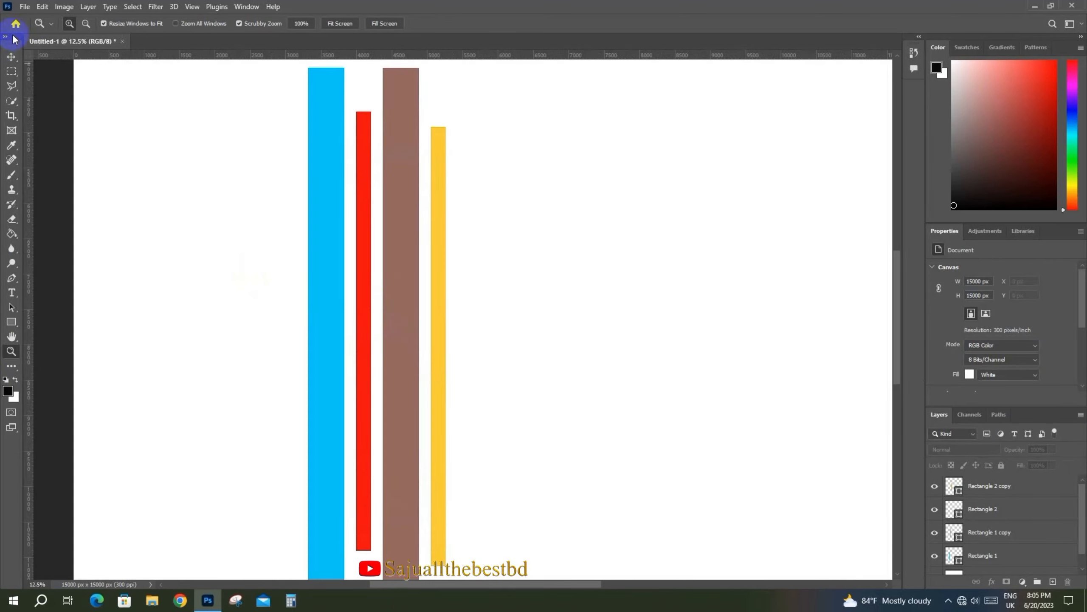
{"action": "left_click", "coordinate": [11, 56]}
{"action": "left_click", "coordinate": [317, 344]}
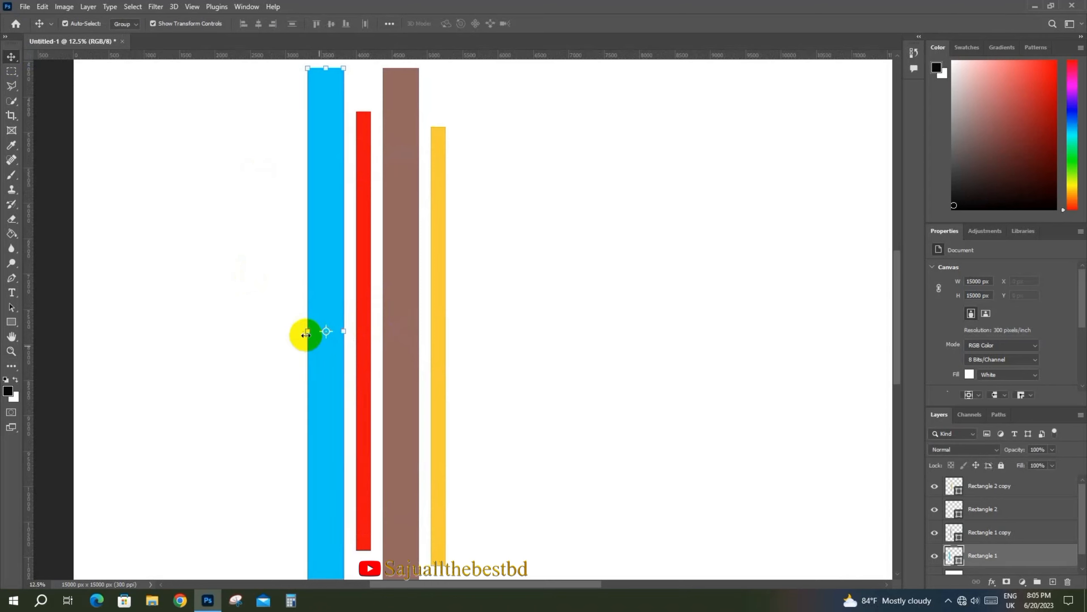
{"action": "left_click_drag", "start_coordinate": [307, 330], "coordinate": [321, 330]}
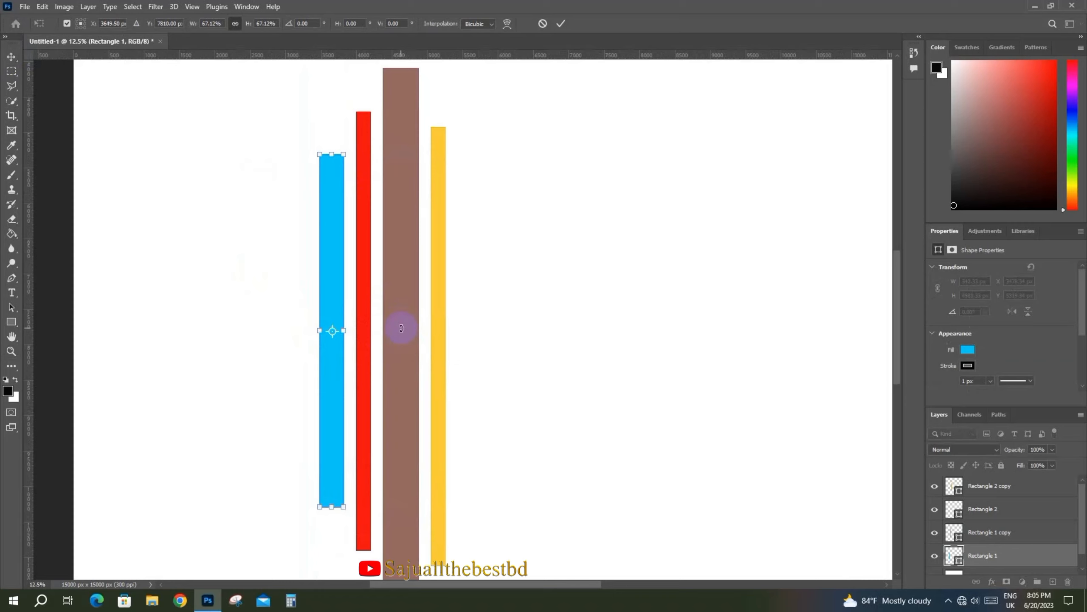
{"action": "left_click", "coordinate": [11, 57]}
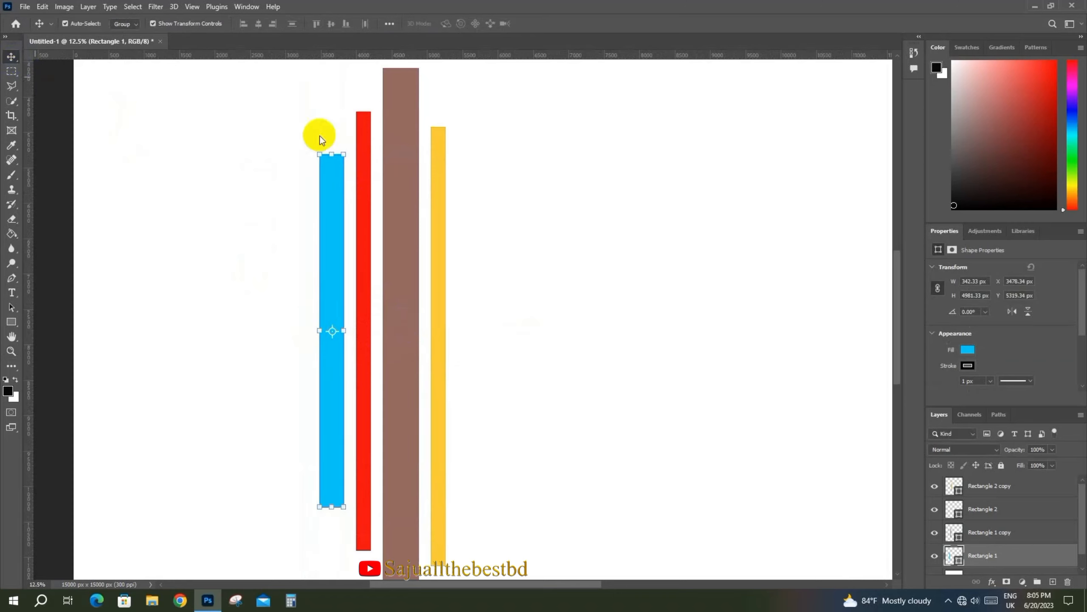
- Nudge the red bar left, closer to the blue bar
{"action": "left_click", "coordinate": [363, 338]}
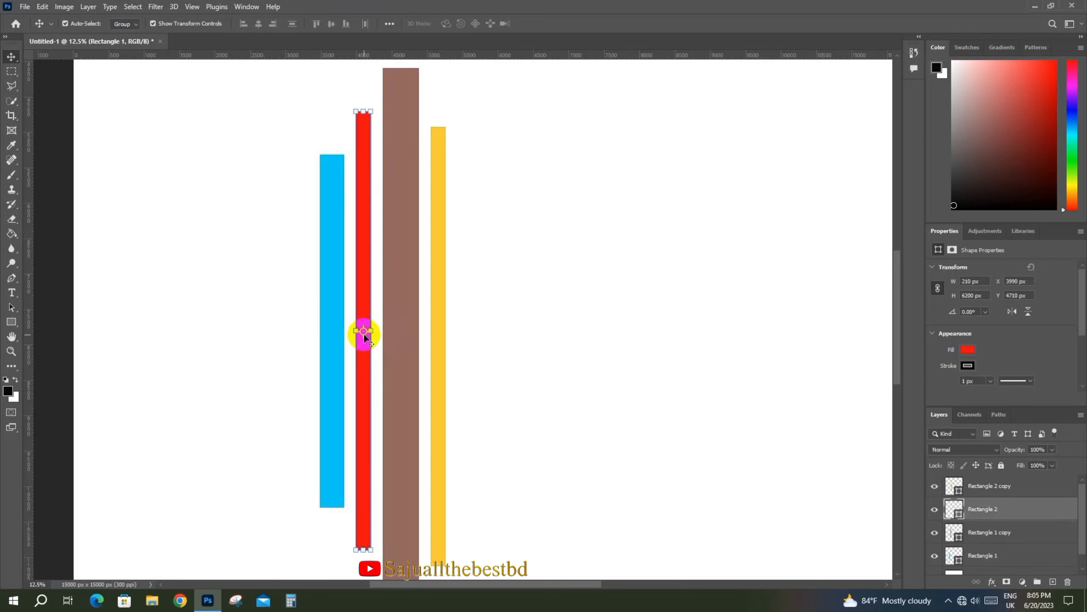
{"action": "key", "text": "shift+Left"}
{"action": "key", "text": "shift+Left"}
{"action": "key", "text": "shift+Left"}
- Shift the brown bar left toward the red one and shrink it, and bring the yellow bar in close beside it
{"action": "left_click_drag", "start_coordinate": [408, 332], "coordinate": [404, 326]}
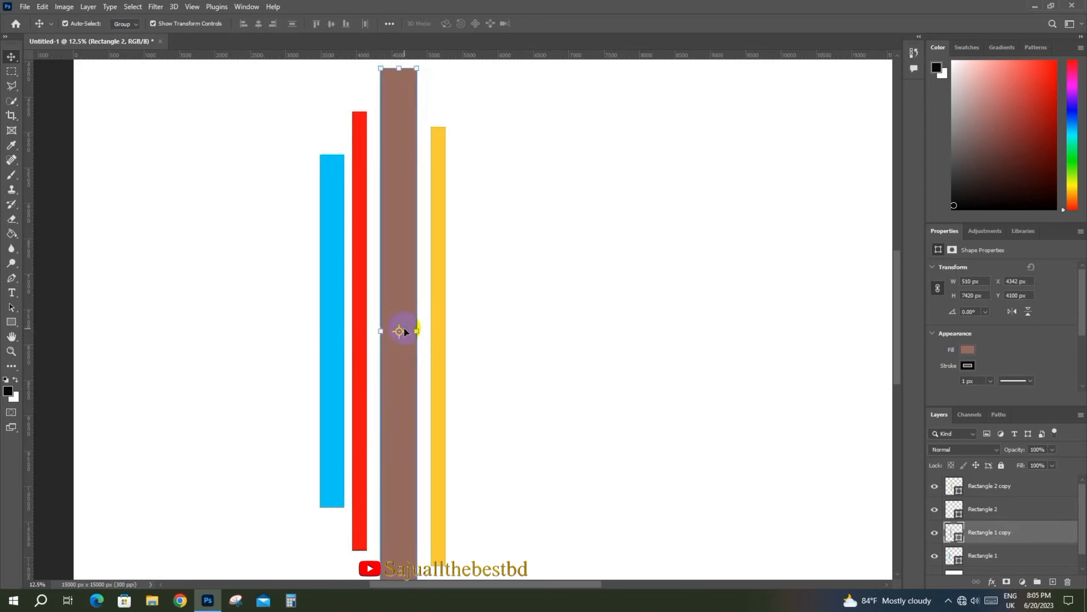
{"action": "key", "text": "ctrl+t"}
{"action": "key", "text": "Left"}
{"action": "key", "text": "Left"}
{"action": "key", "text": "Left"}
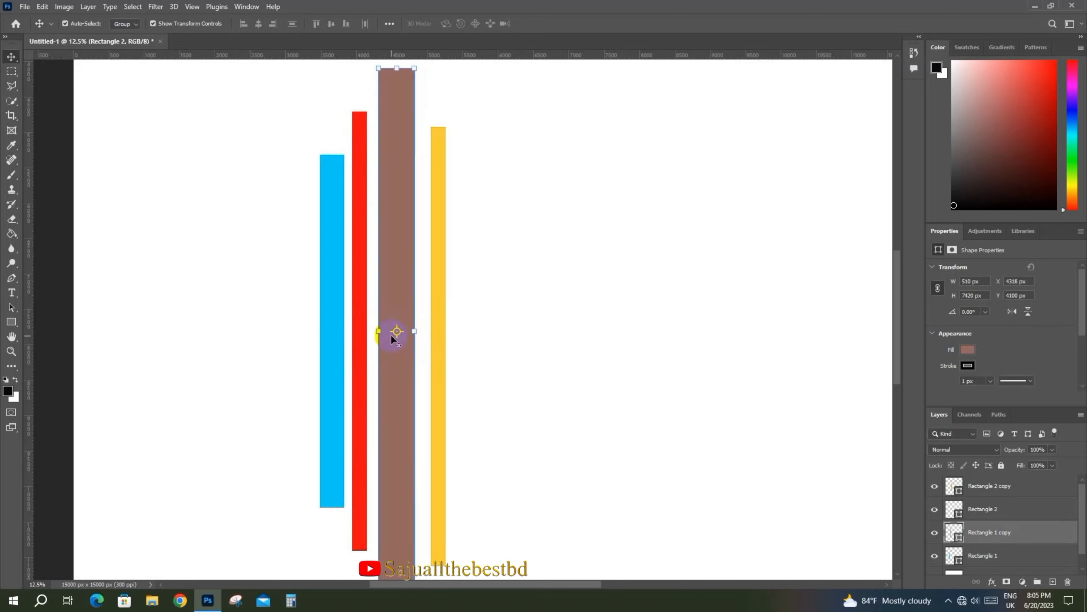
{"action": "key", "text": "Left"}
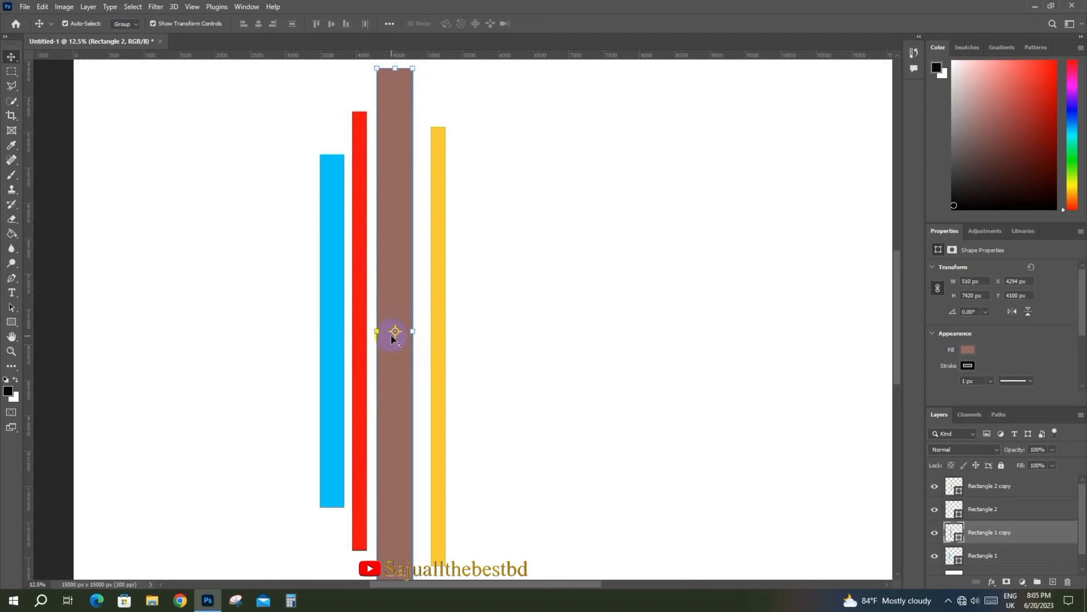
{"action": "left_click", "coordinate": [440, 326]}
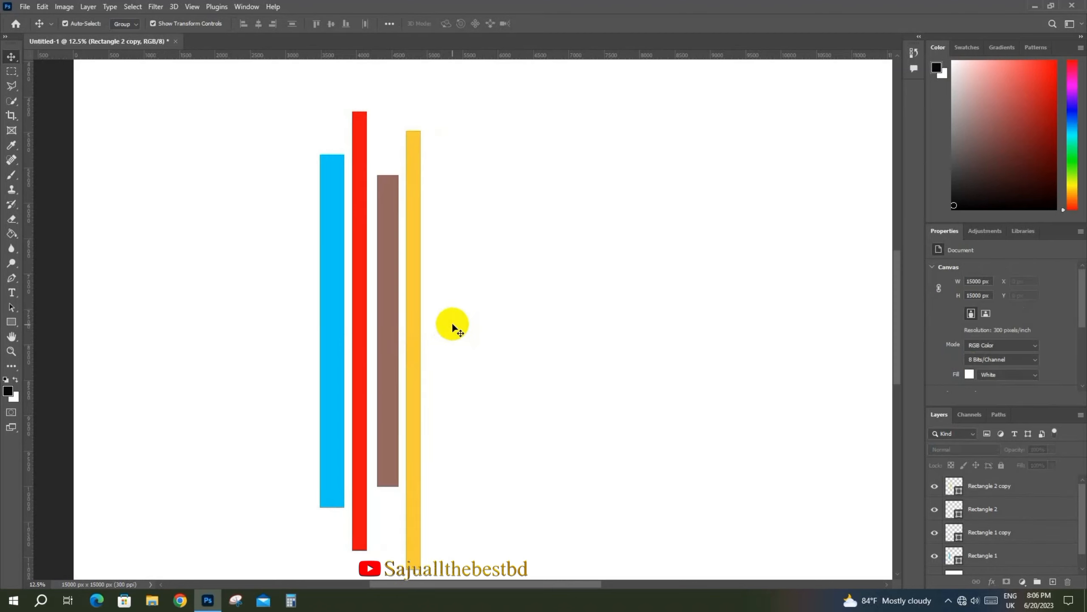
- Crop the canvas to about 1427 x 3224 px, from the blue bar's left edge to the yellow bar's right edge, within all bars' height
{"action": "left_click", "coordinate": [9, 115]}
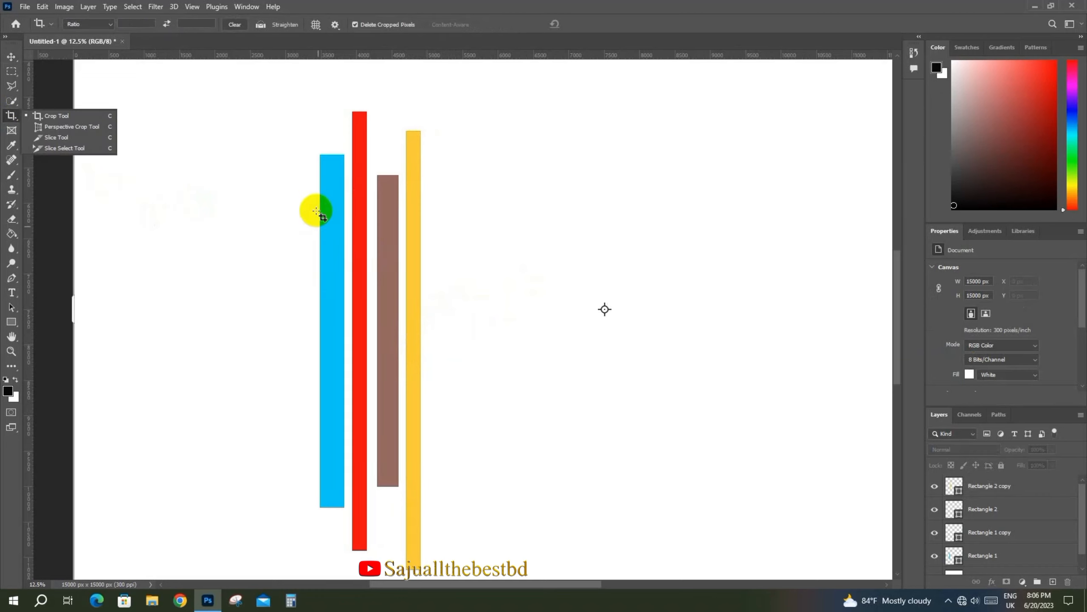
{"action": "left_click_drag", "start_coordinate": [319, 213], "coordinate": [438, 445]}
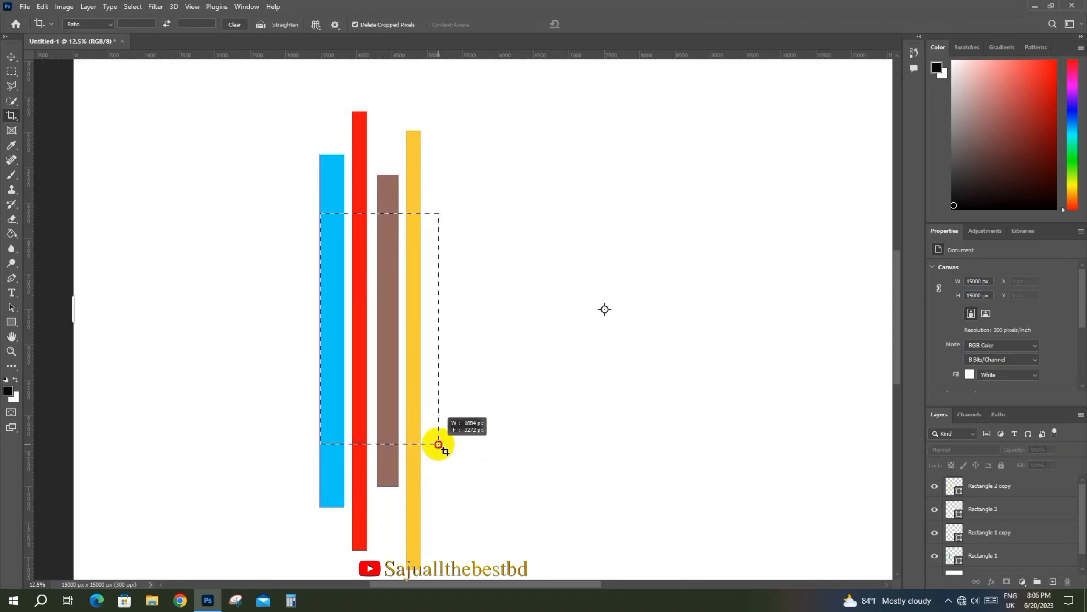
{"action": "left_click_drag", "start_coordinate": [438, 444], "coordinate": [417, 441]}
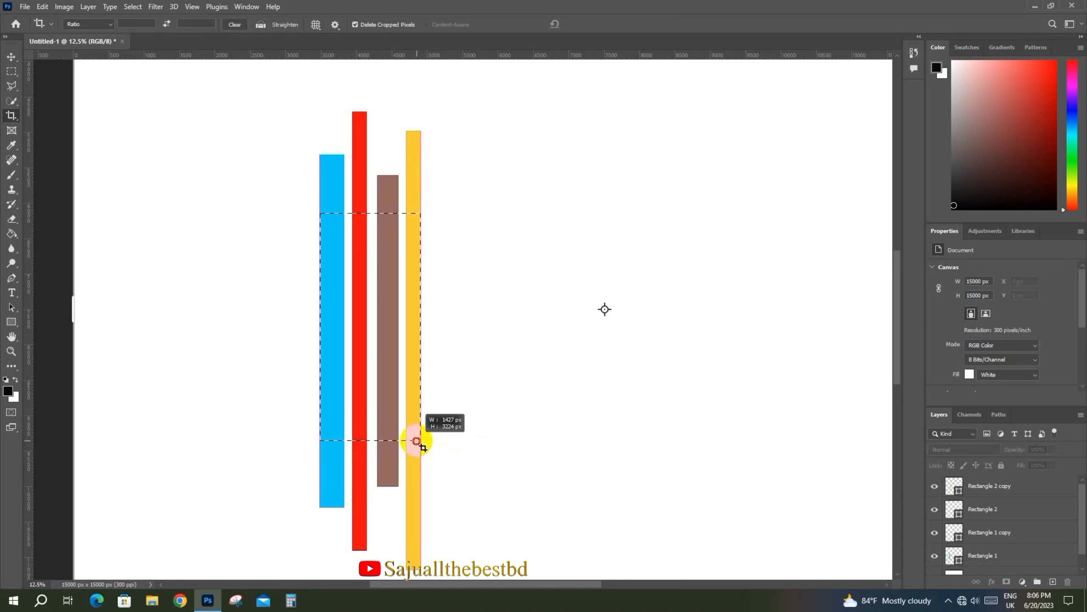
{"action": "left_click_drag", "start_coordinate": [417, 441], "coordinate": [422, 435]}
{"action": "key", "text": "Return"}
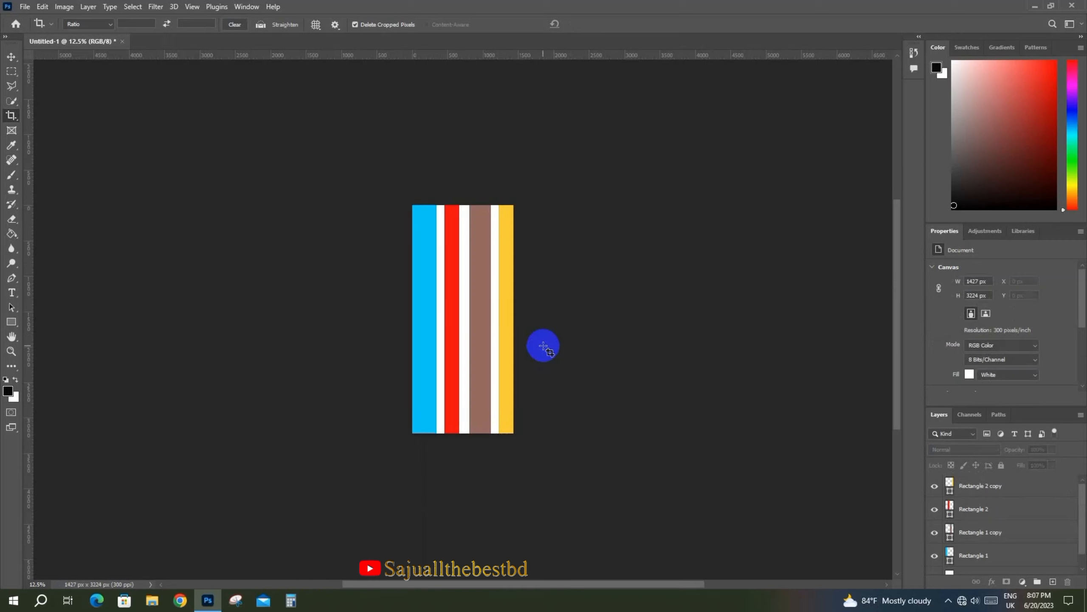
- Define the cropped stripes as a pattern named "check fab-12"
{"action": "left_click", "coordinate": [43, 7]}
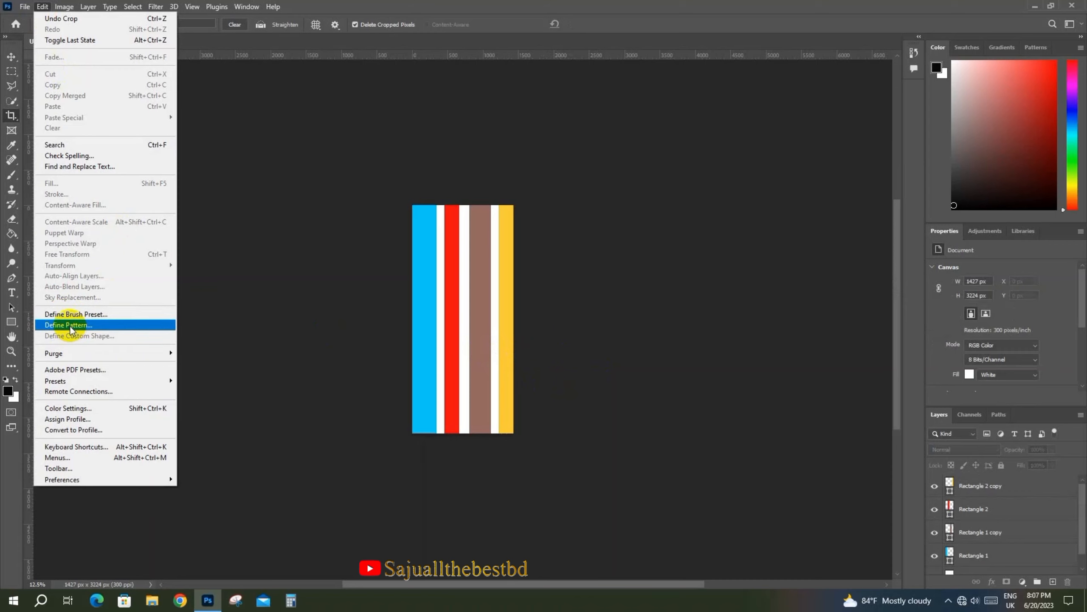
{"action": "left_click", "coordinate": [68, 324]}
{"action": "left_click_drag", "start_coordinate": [428, 222], "coordinate": [400, 222]}
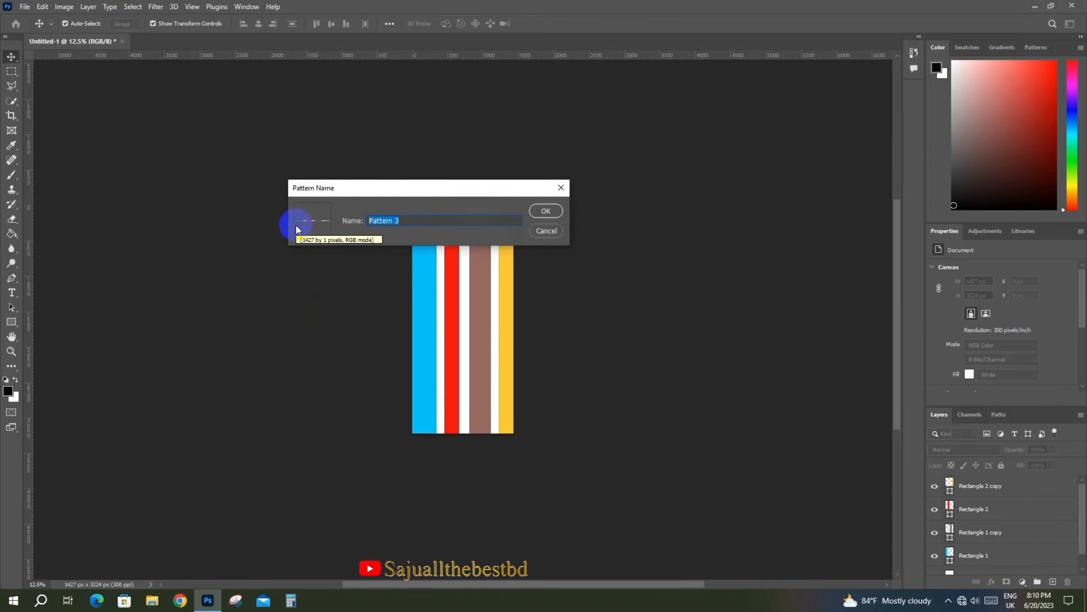
{"action": "type", "text": "check fab-12"}
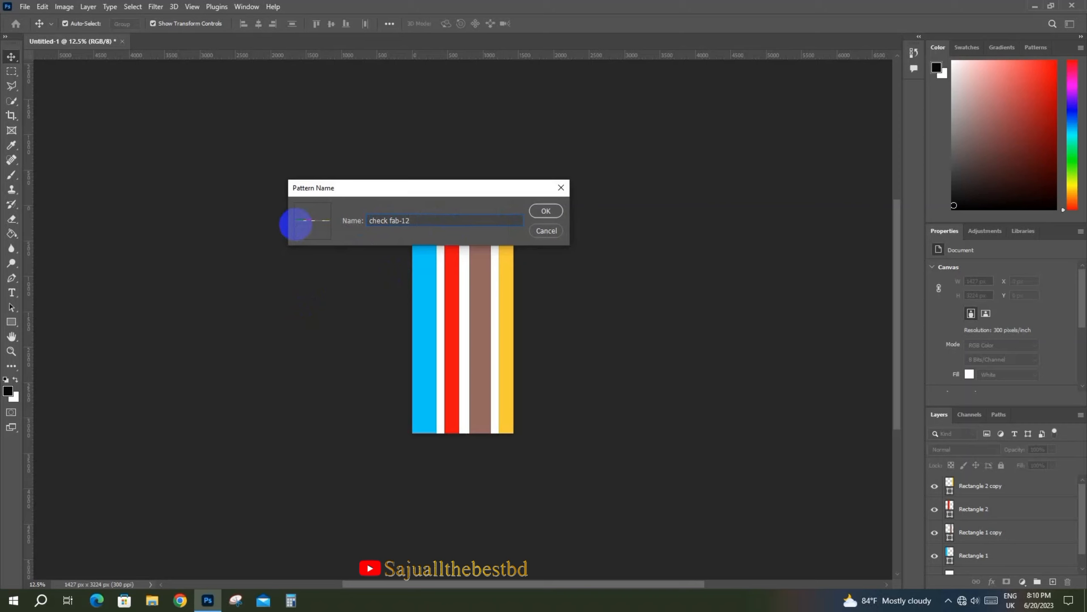
{"action": "left_click", "coordinate": [546, 211]}
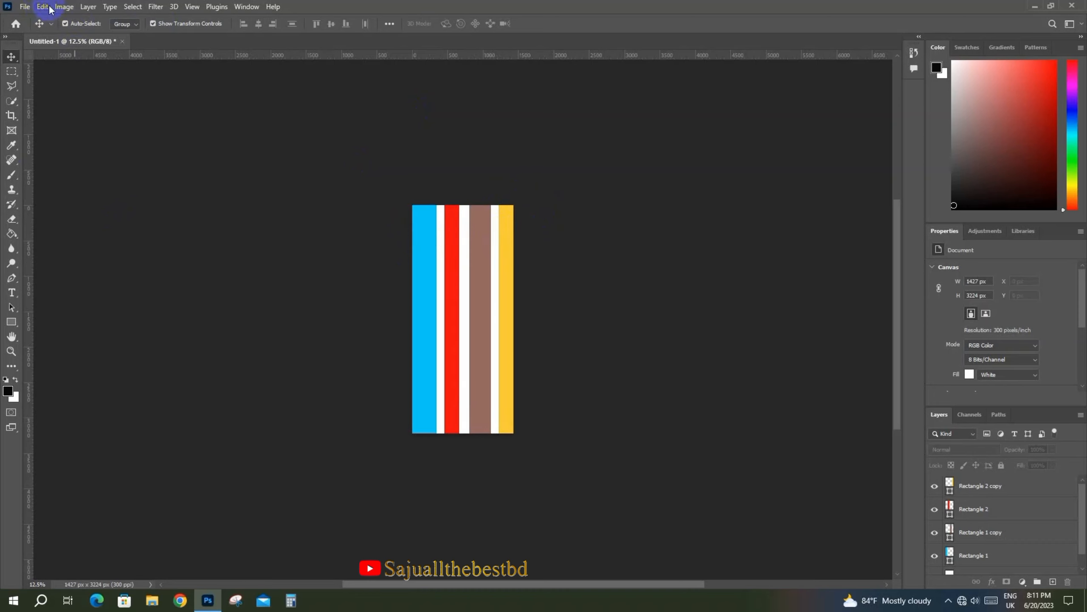
- Create a new document from the recent custom 50 x 50 in preset at 300 ppi
{"action": "left_click", "coordinate": [24, 7]}
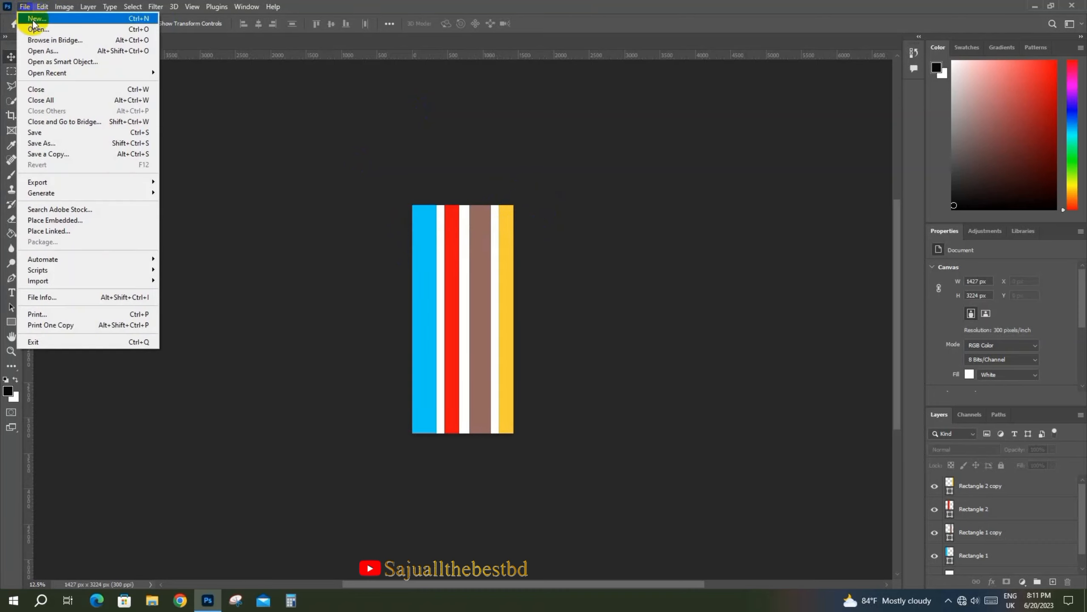
{"action": "left_click", "coordinate": [588, 242]}
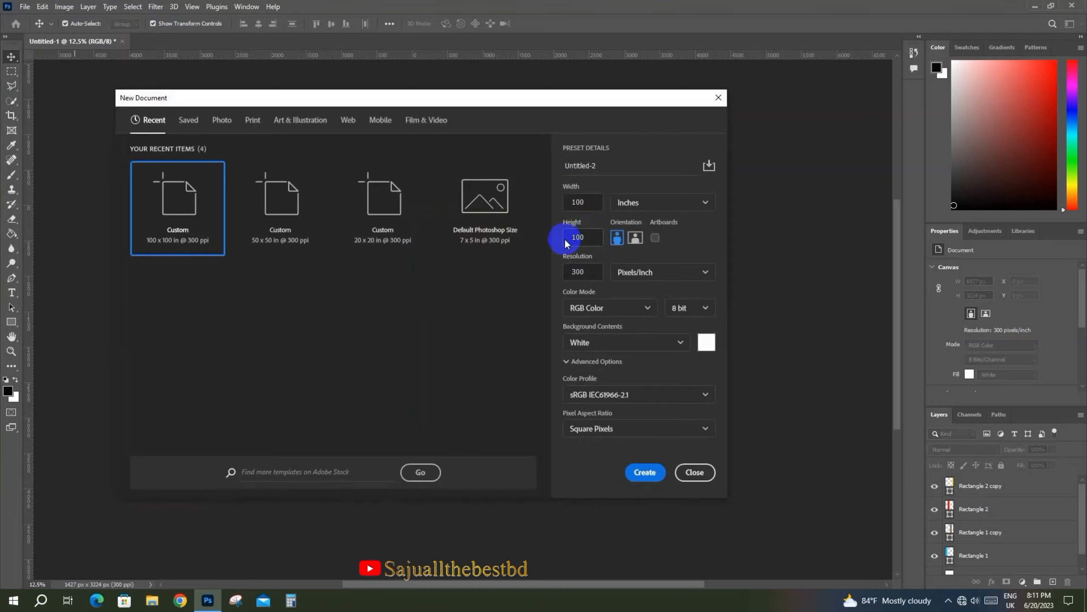
{"action": "left_click", "coordinate": [285, 210]}
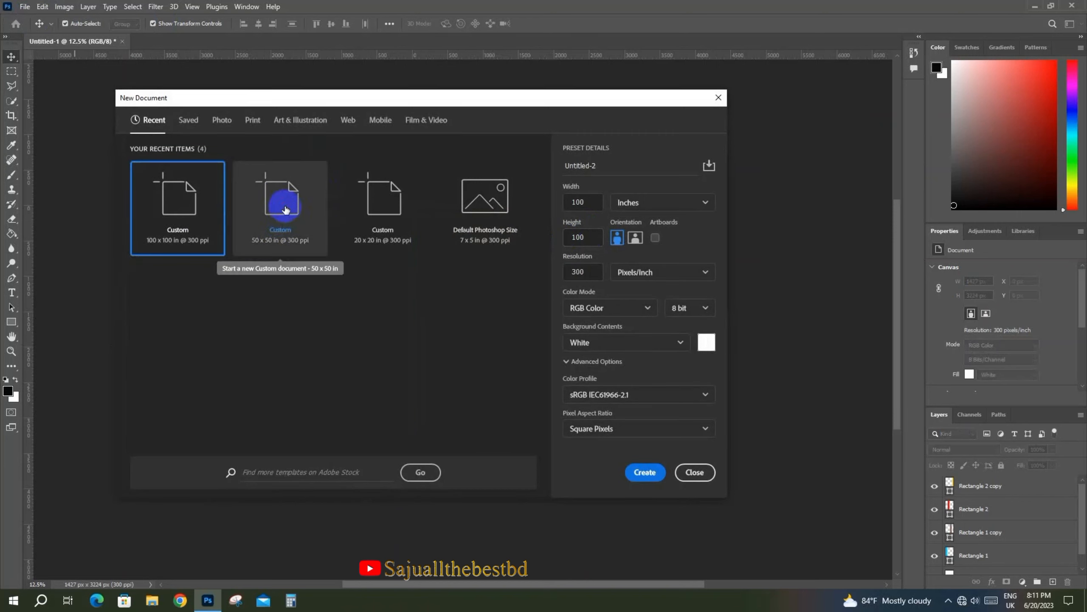
{"action": "left_click", "coordinate": [647, 475]}
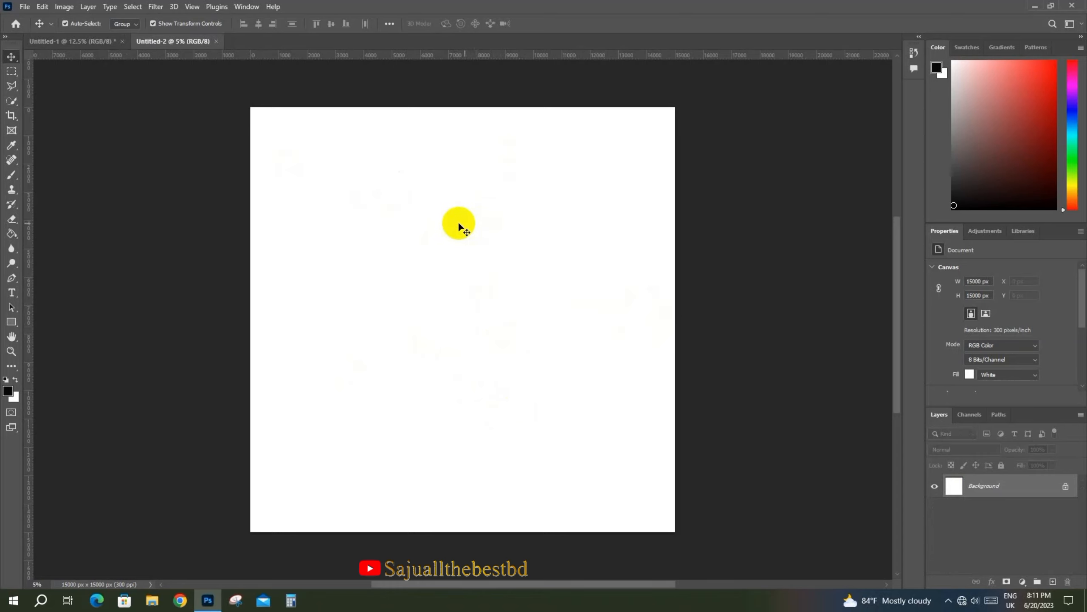
- Fill the blank background with the custom pattern "check fab-12" at Normal mode and 100% opacity
{"action": "left_click", "coordinate": [43, 8]}
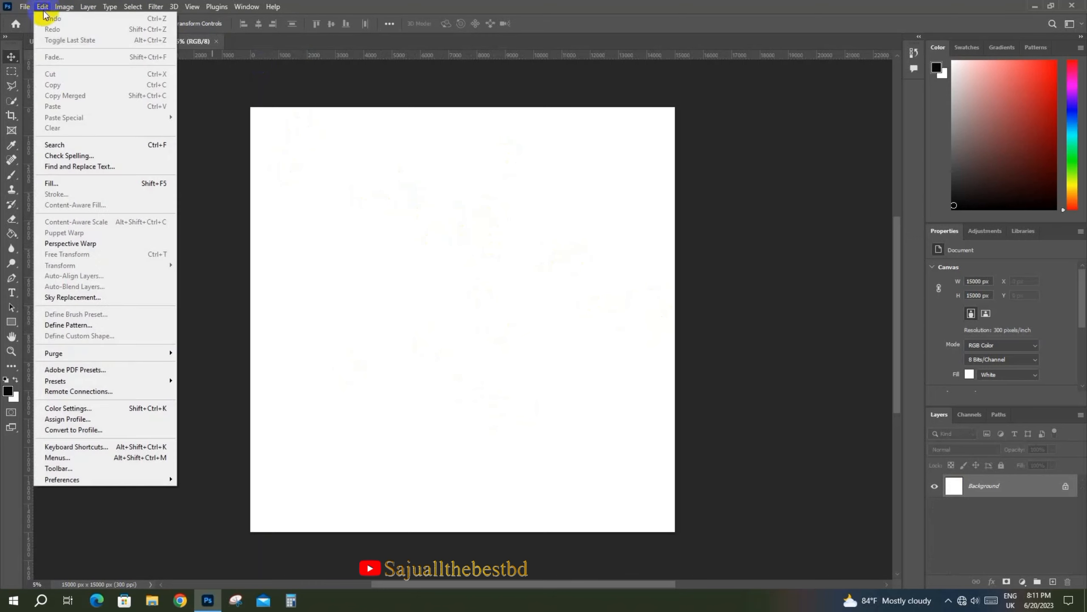
{"action": "left_click", "coordinate": [64, 184]}
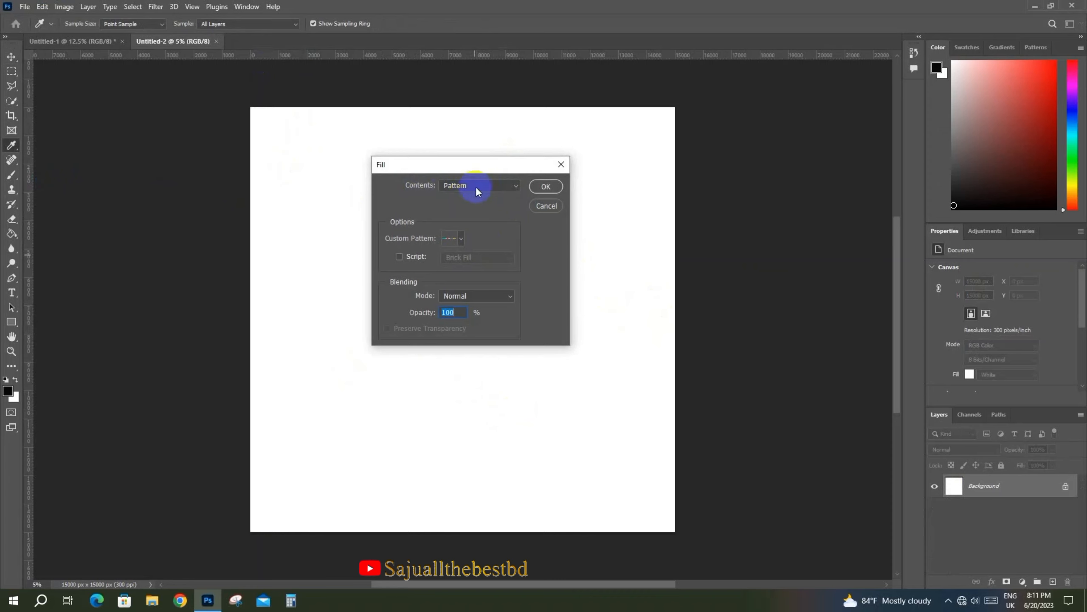
{"action": "left_click", "coordinate": [511, 186]}
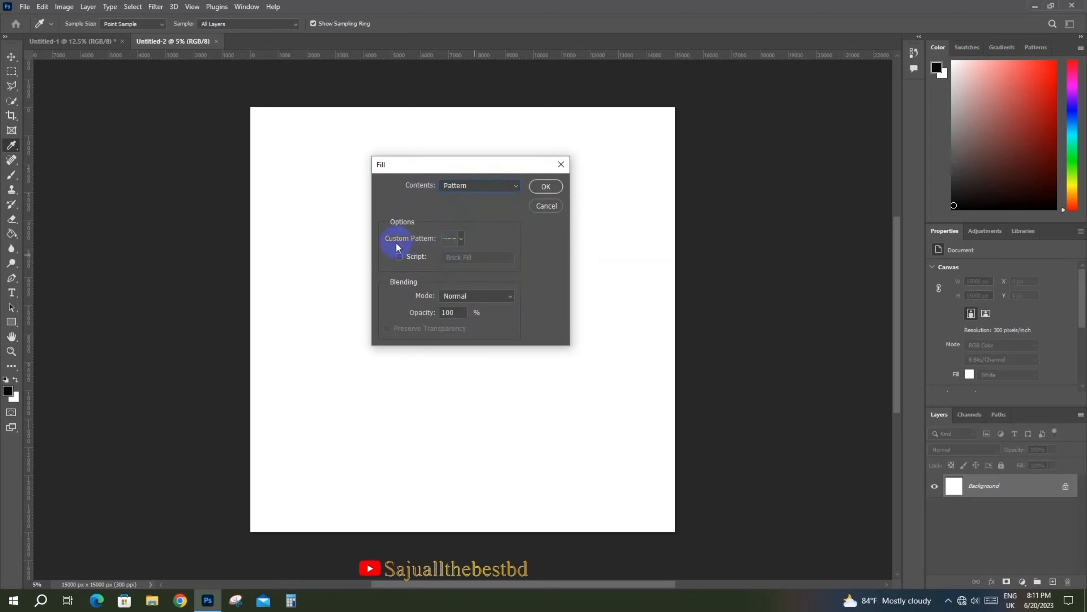
{"action": "left_click", "coordinate": [461, 238]}
{"action": "scroll", "coordinate": [449, 320], "scroll_direction": "down", "scroll_amount": 1}
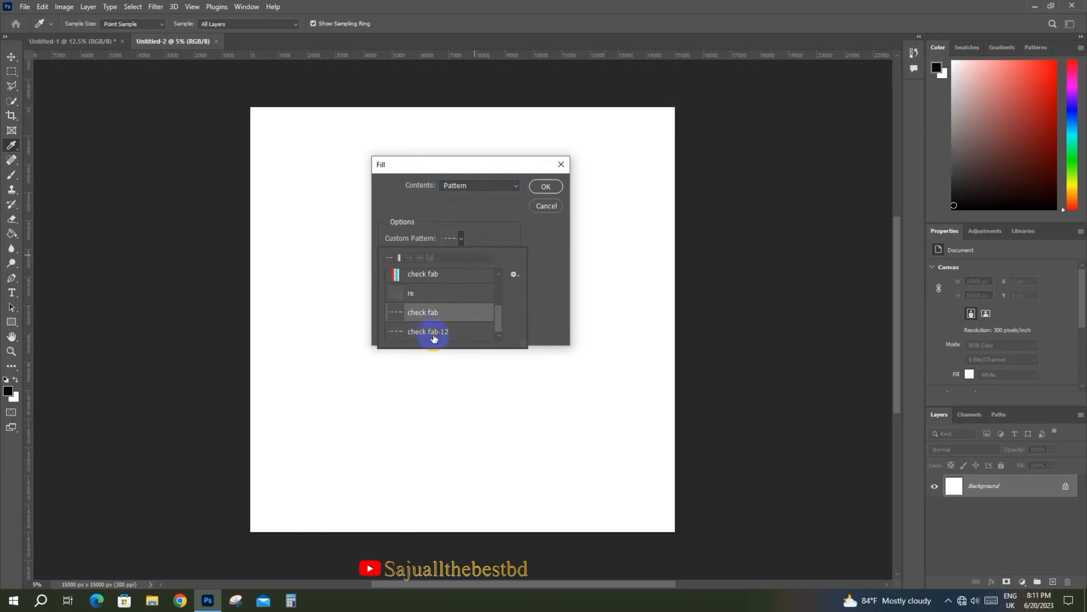
{"action": "left_click", "coordinate": [433, 332]}
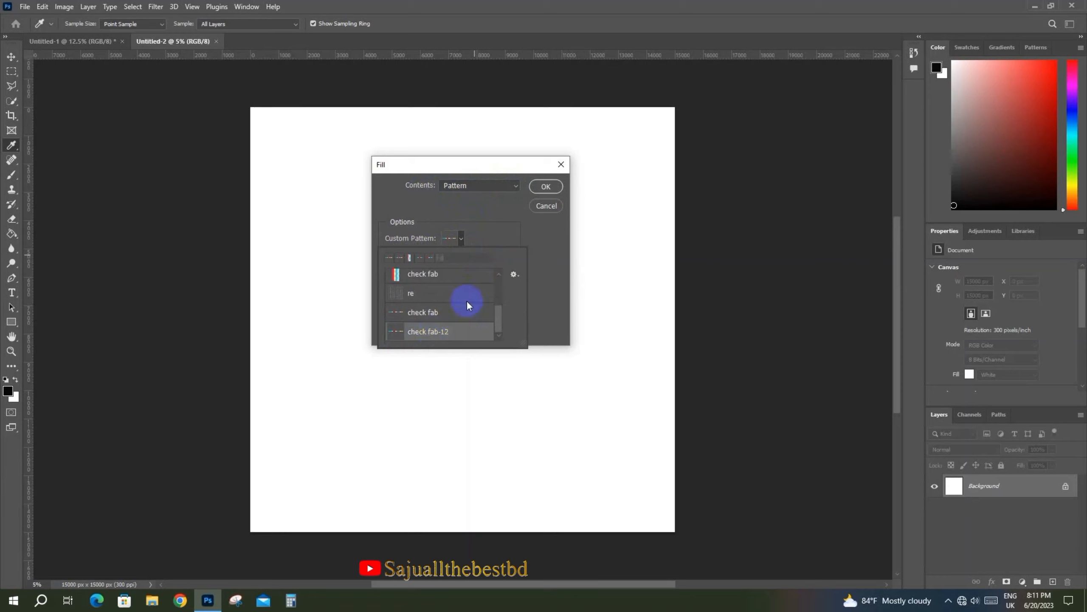
{"action": "left_click", "coordinate": [482, 209]}
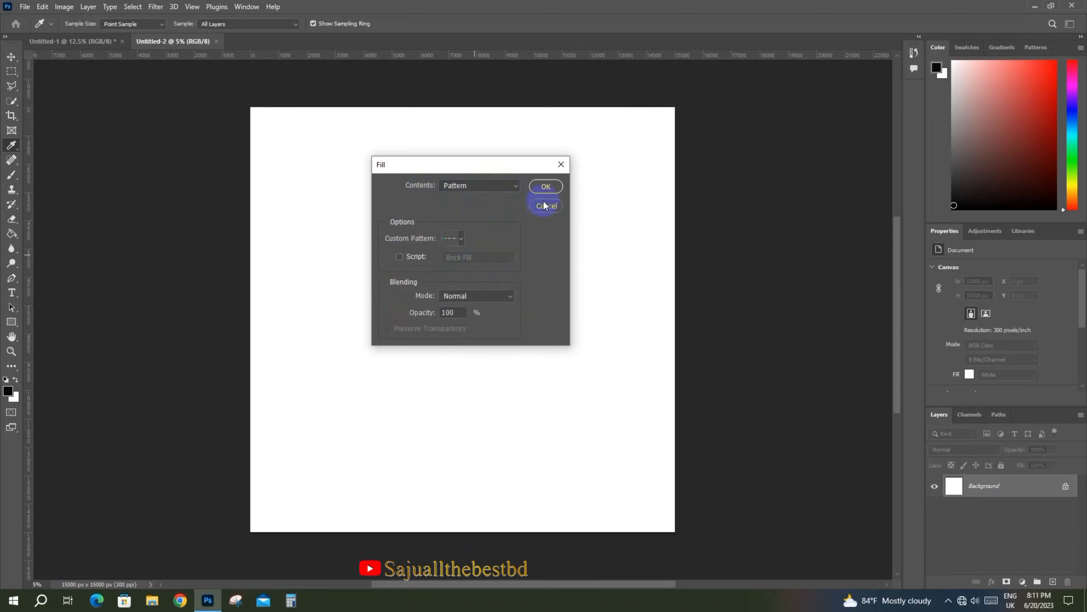
{"action": "left_click", "coordinate": [547, 187]}
{"action": "key", "text": "v"}
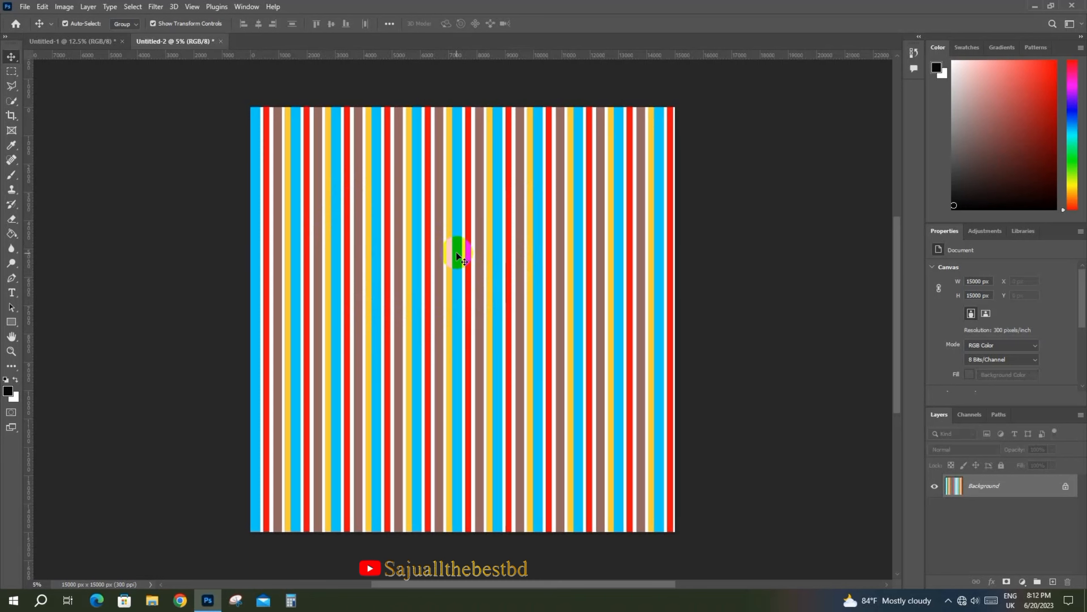
- Convert the striped Background into a regular layer named Layer 0 and duplicate it
{"action": "double_click", "coordinate": [1032, 485]}
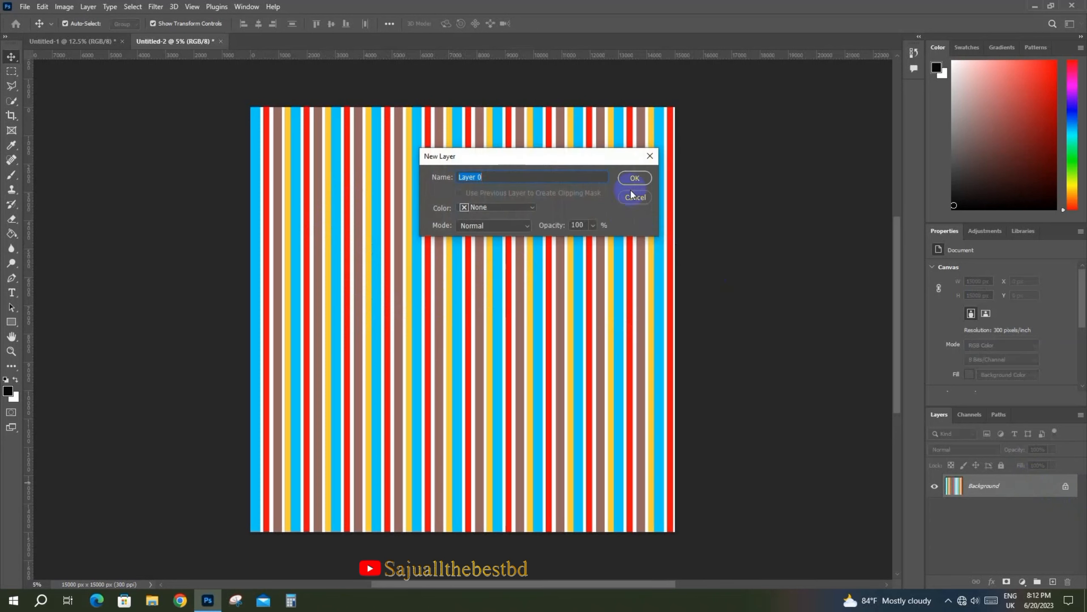
{"action": "left_click", "coordinate": [636, 178]}
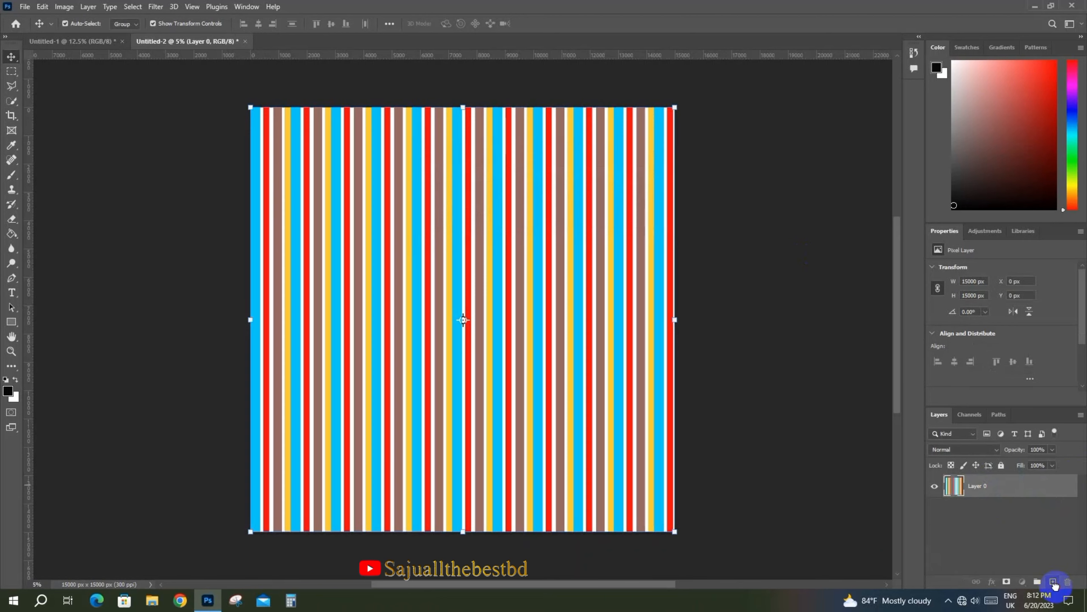
{"action": "left_click_drag", "start_coordinate": [1055, 585], "coordinate": [1055, 584]}
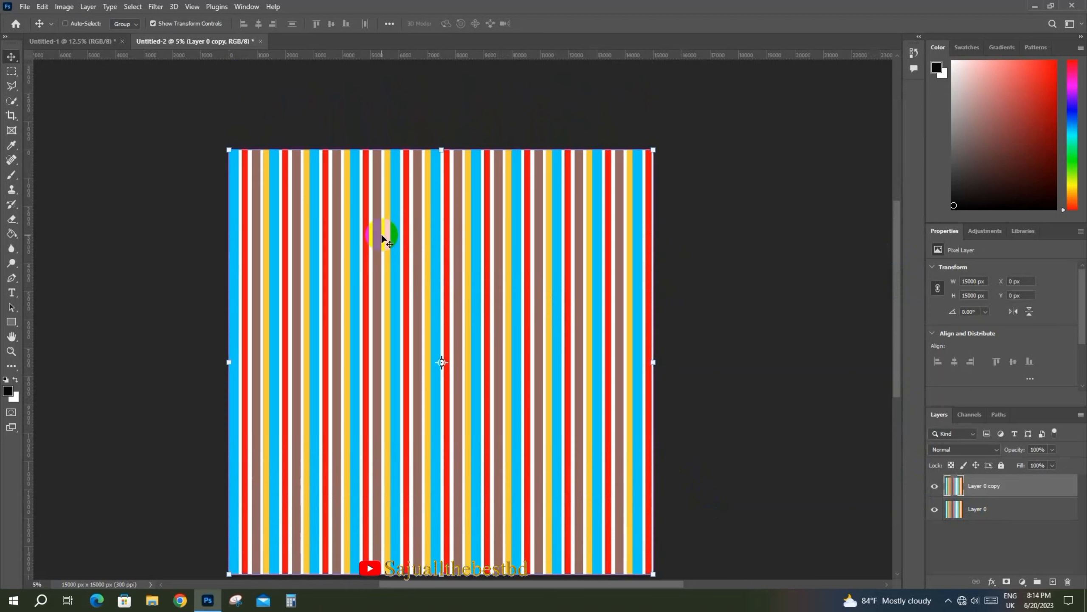
- Rotate the duplicated stripe layer by 90° with Free Transform
{"action": "key", "text": "ctrl+t"}
{"action": "left_click", "coordinate": [308, 22]}
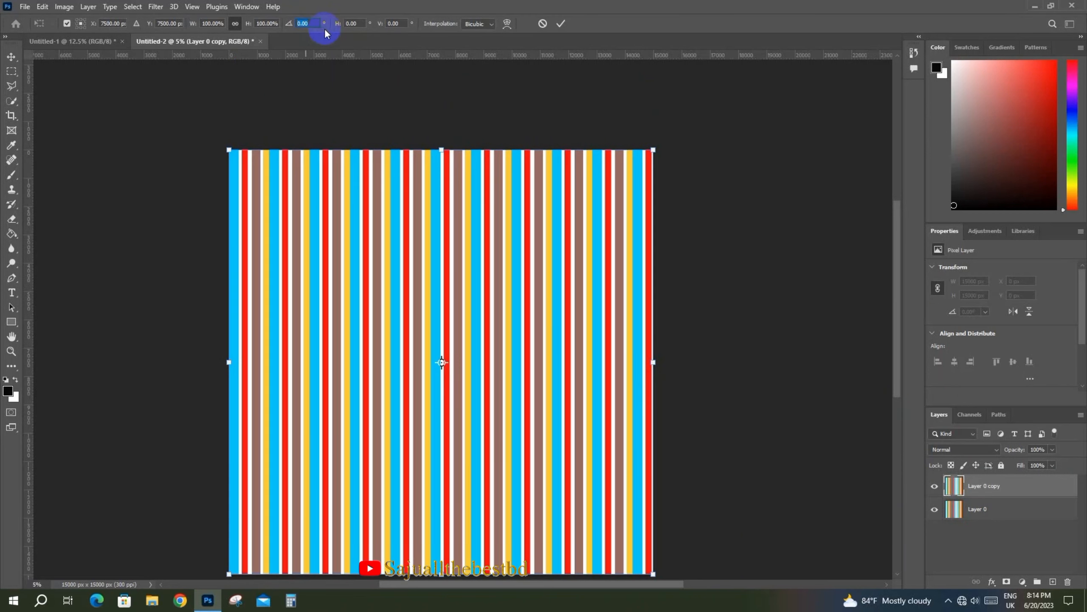
{"action": "type", "text": "90"}
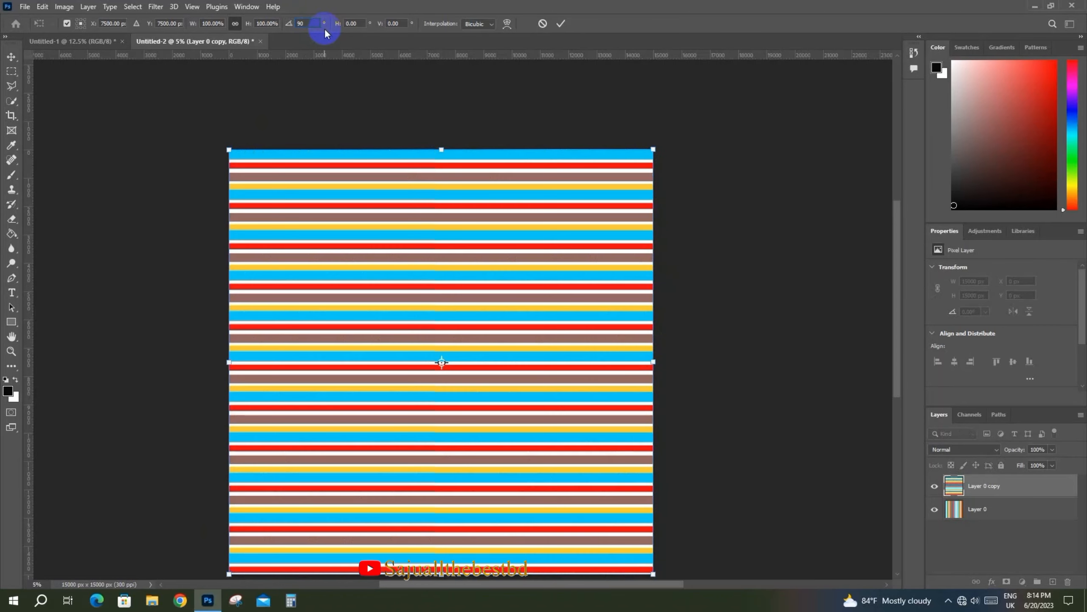
{"action": "key", "text": "Return"}
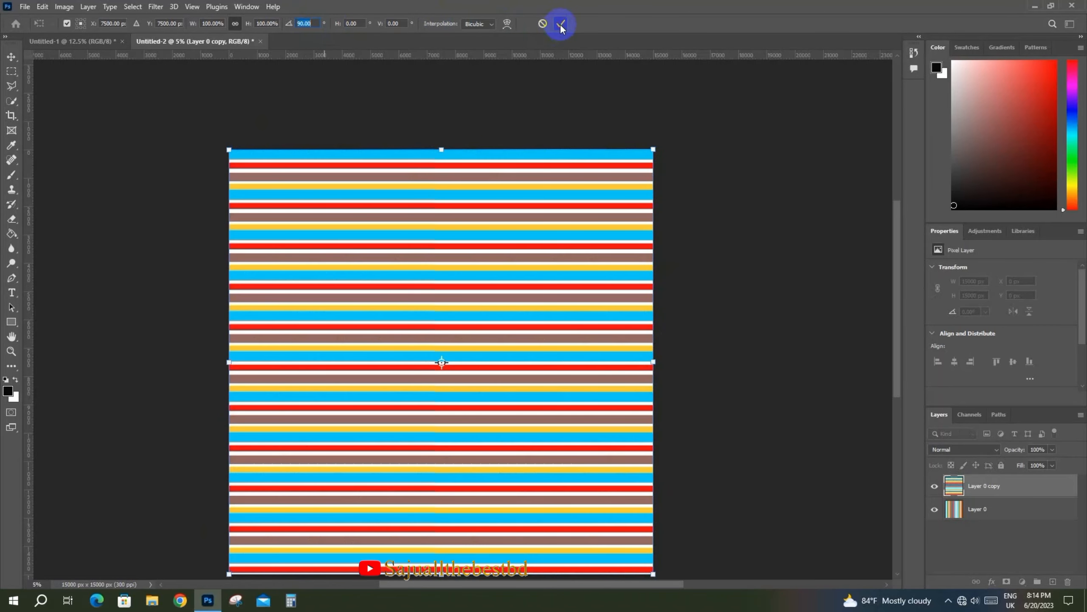
{"action": "left_click", "coordinate": [561, 24]}
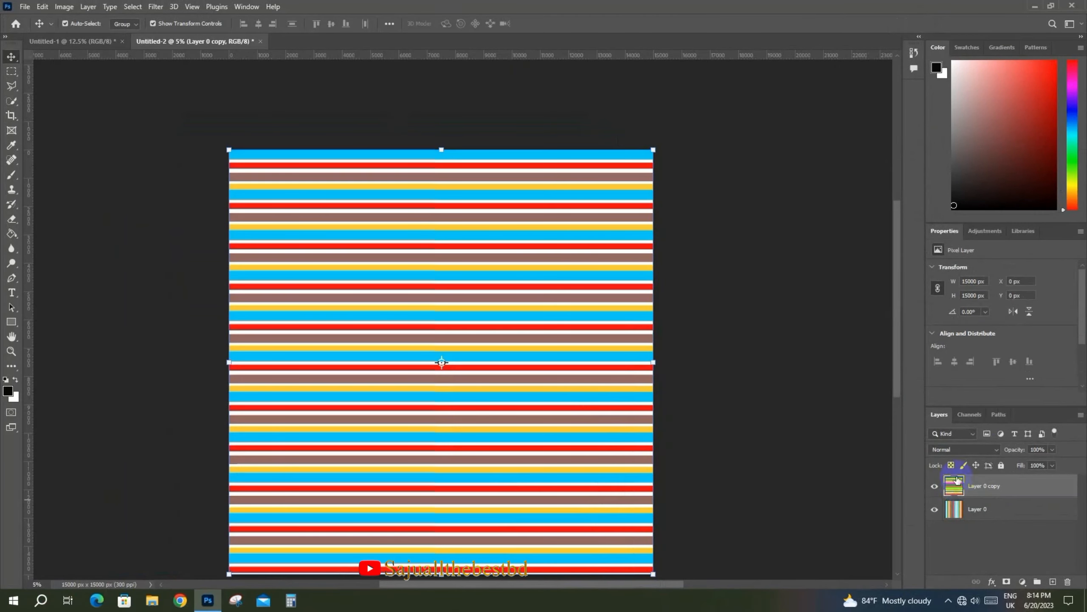
- Lower the opacity of the rotated stripe layer to blend it with the vertical stripes into a check, and deselect the layer
{"action": "left_click", "coordinate": [1054, 451]}
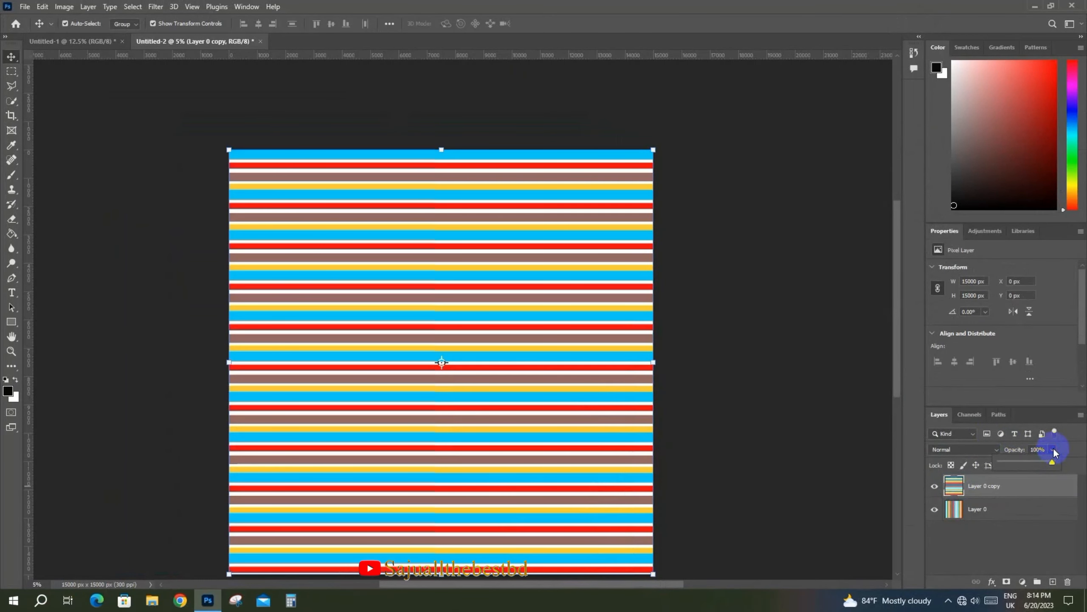
{"action": "left_click_drag", "start_coordinate": [1049, 461], "coordinate": [1018, 462]}
{"action": "left_click", "coordinate": [774, 377]}
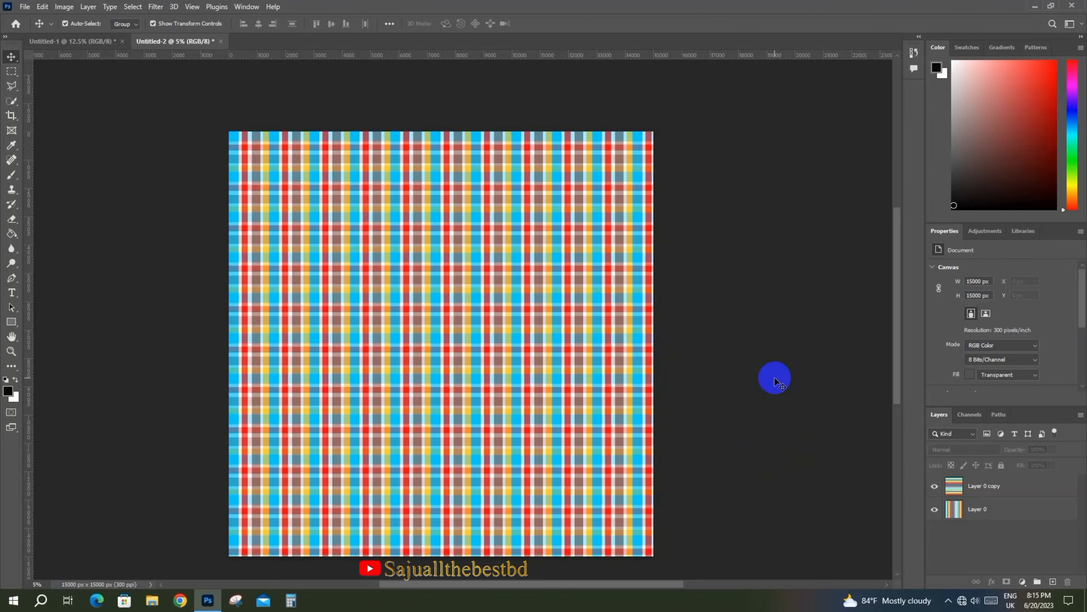